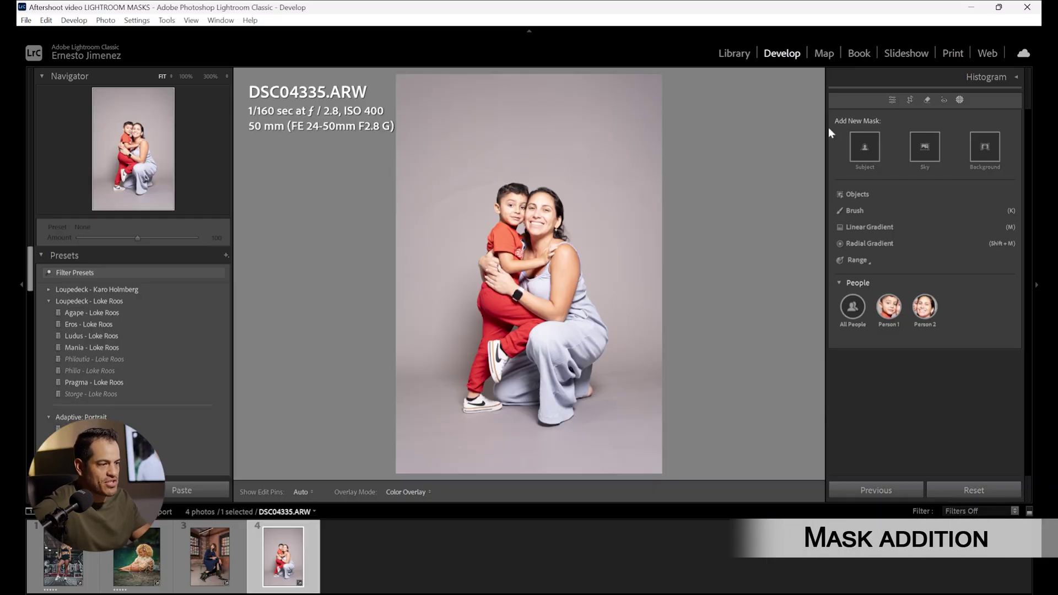
# Try lowering the whole photo's exposure to −0.92, and reset it to its default.
pyautogui.click(959, 99)
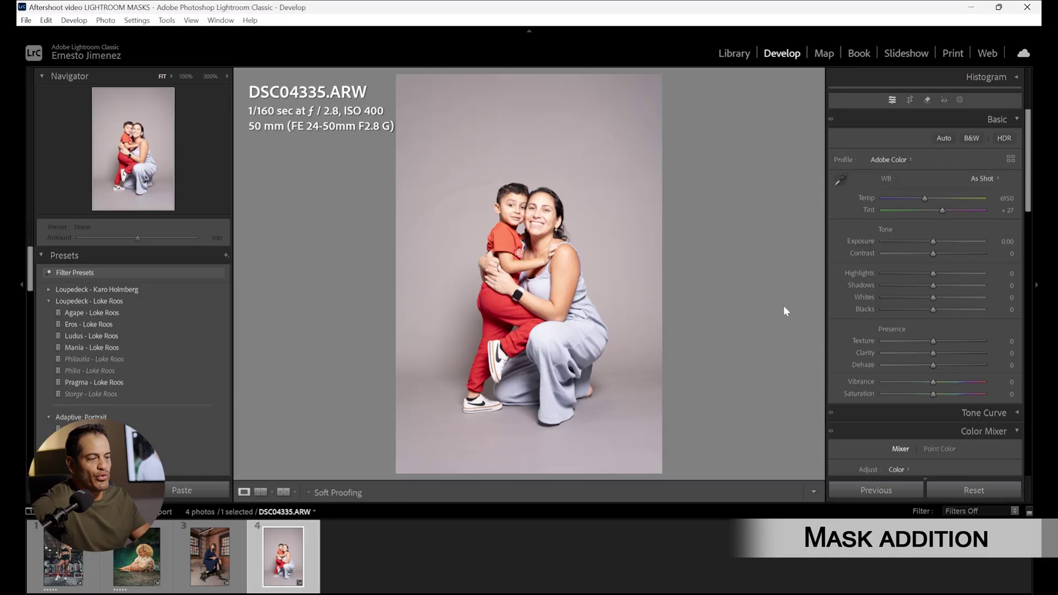
pyautogui.click(573, 165)
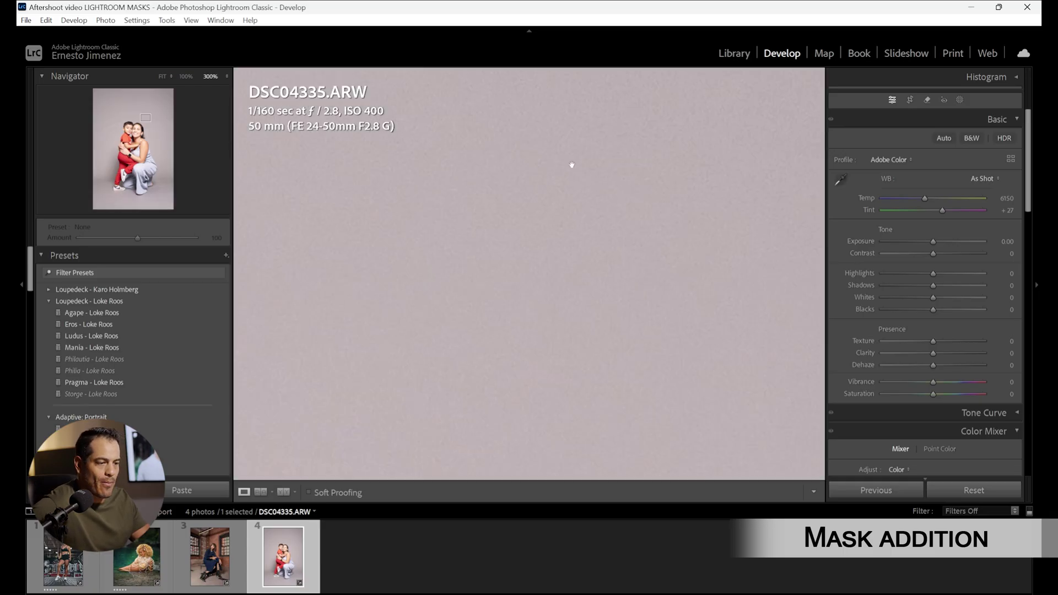
pyautogui.click(579, 166)
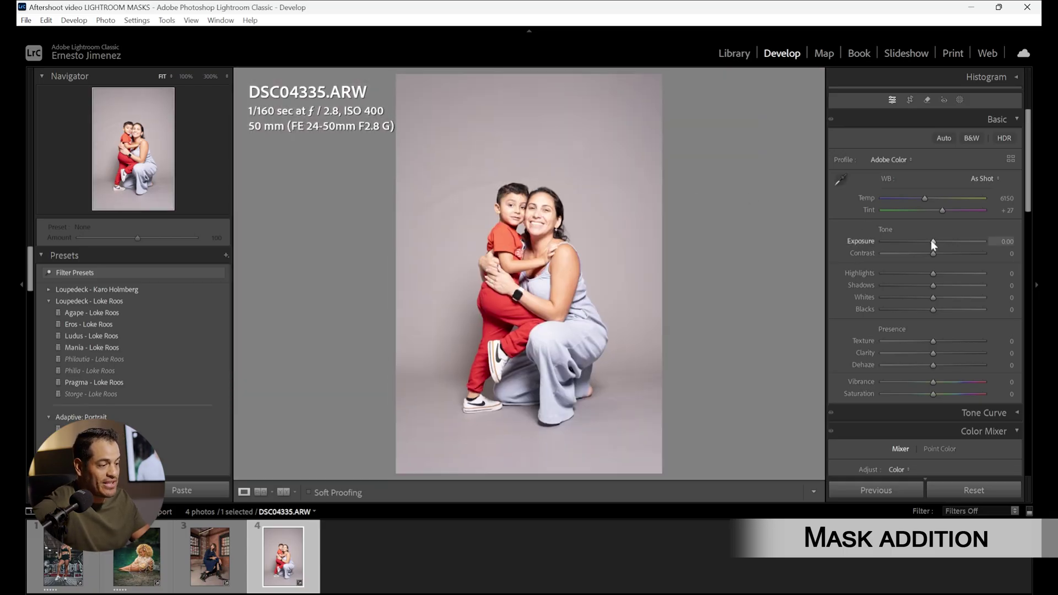
pyautogui.moveTo(931, 240); pyautogui.dragTo(922, 240)
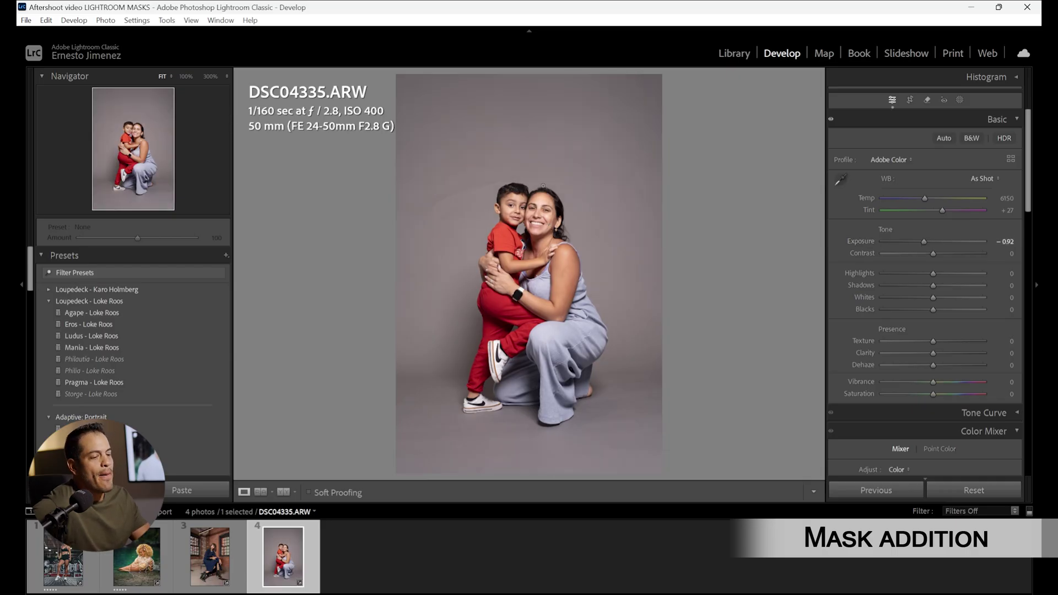
pyautogui.click(537, 150)
pyautogui.click(537, 149)
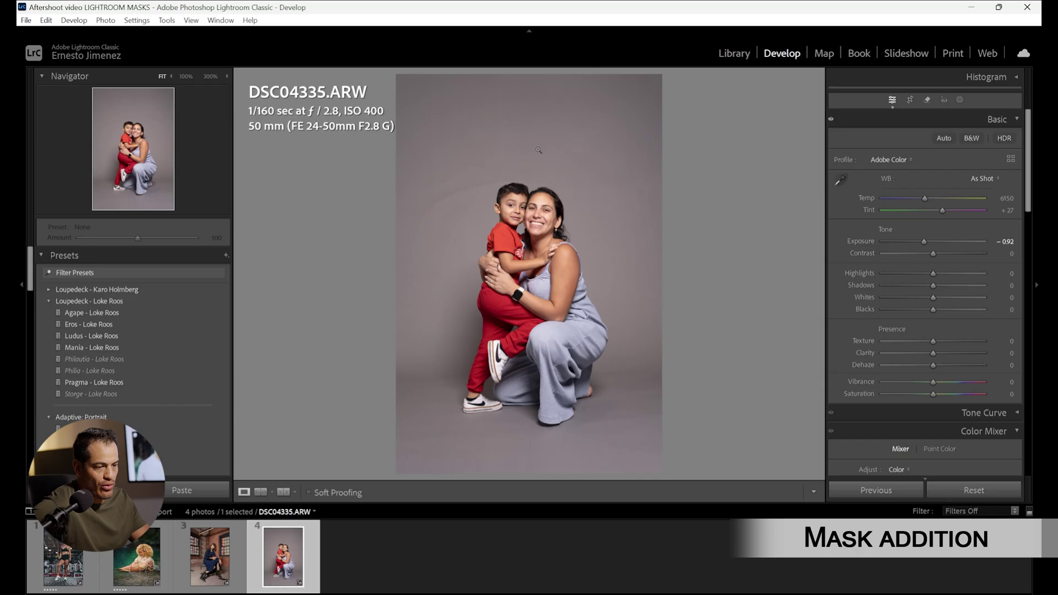
pyautogui.doubleClick(924, 241)
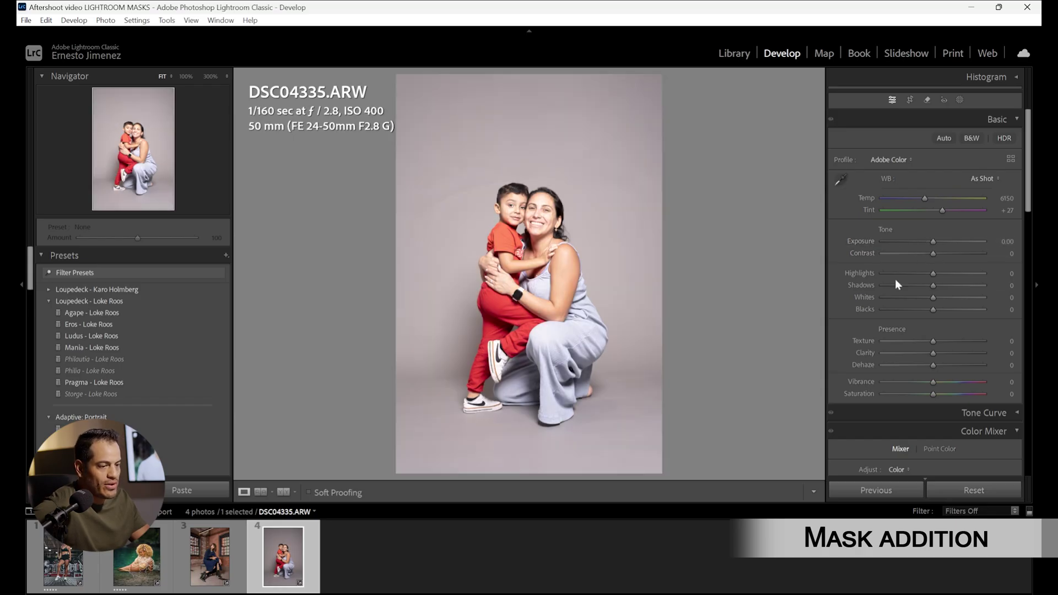
# Create a Select Subject mask of the woman and boy, and set its exposure to −0.66.
pyautogui.click(960, 100)
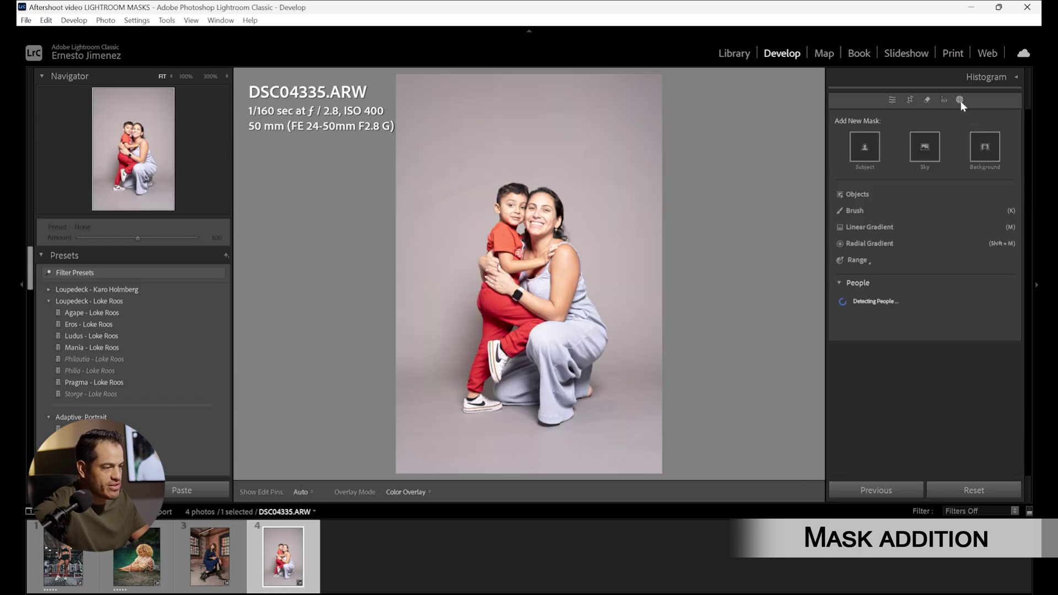
pyautogui.click(865, 146)
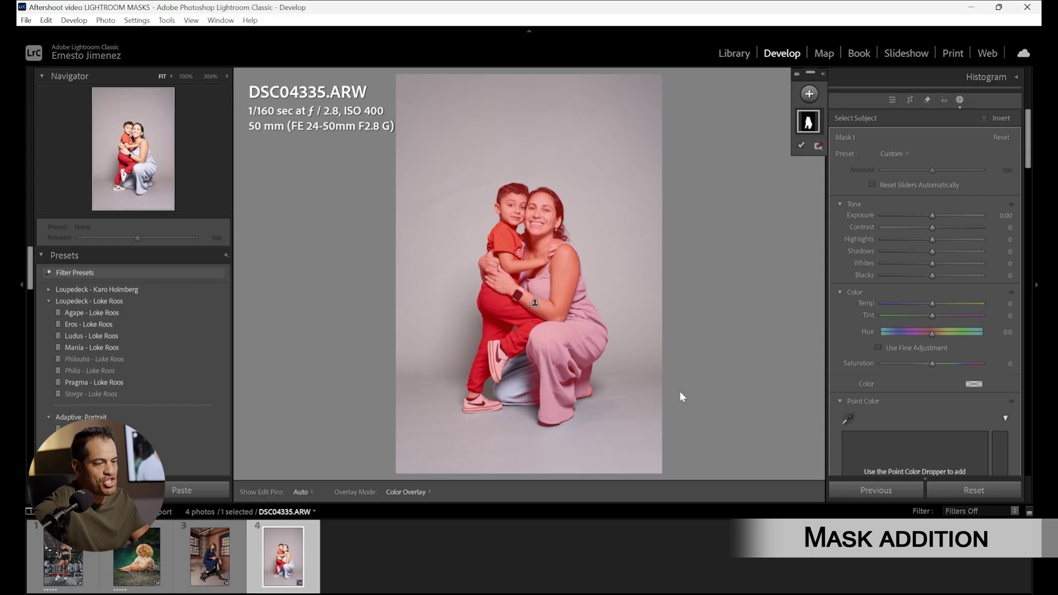
pyautogui.moveTo(932, 216); pyautogui.dragTo(923, 216)
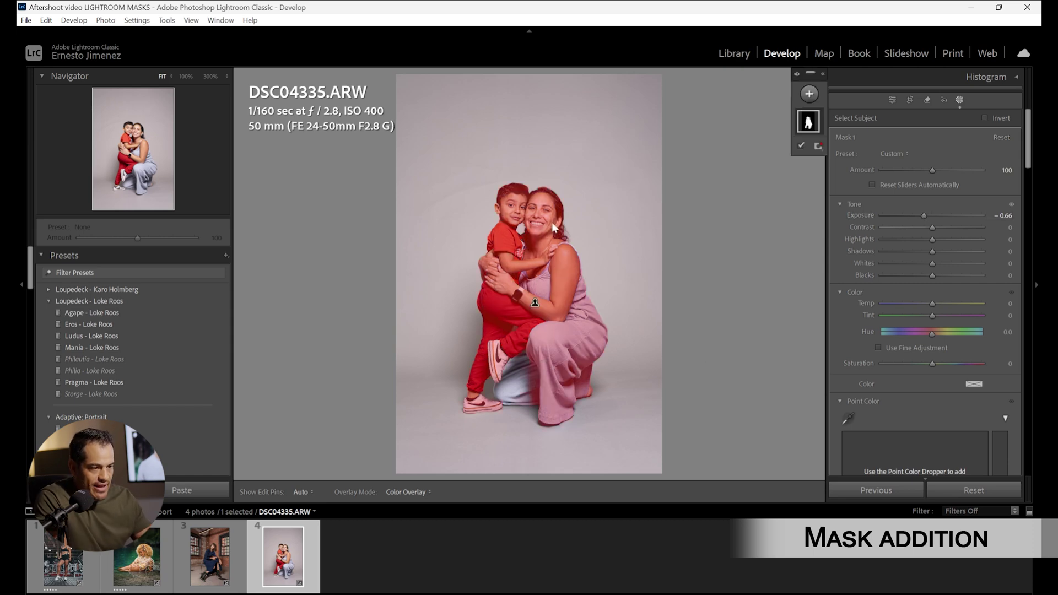
# Try brushing the missed fabric over the woman's lower leg into the subject mask, and undo the brush addition.
pyautogui.click(517, 387)
pyautogui.click(182, 77)
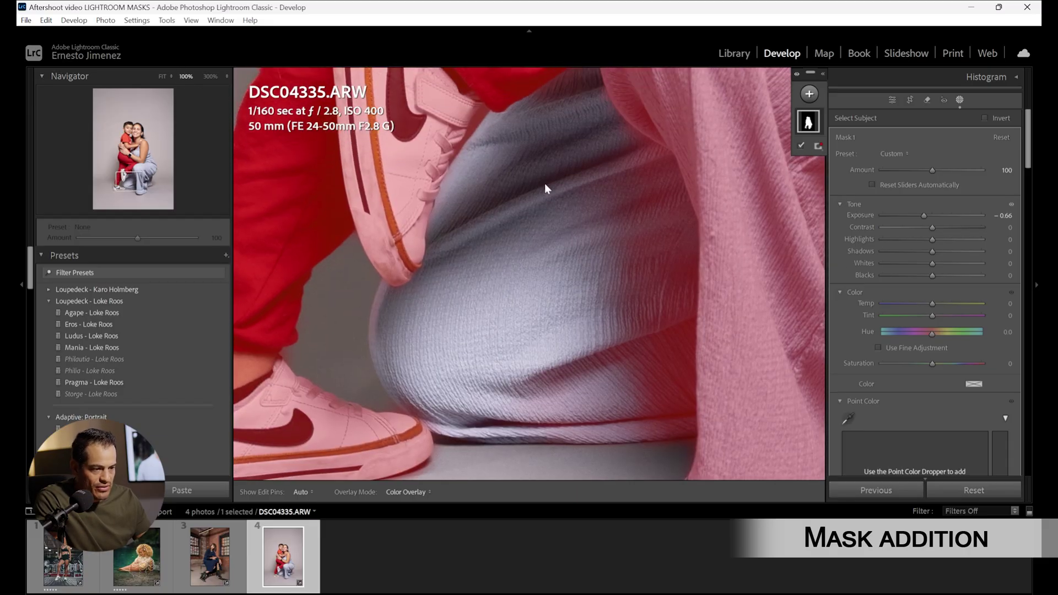
pyautogui.click(538, 230)
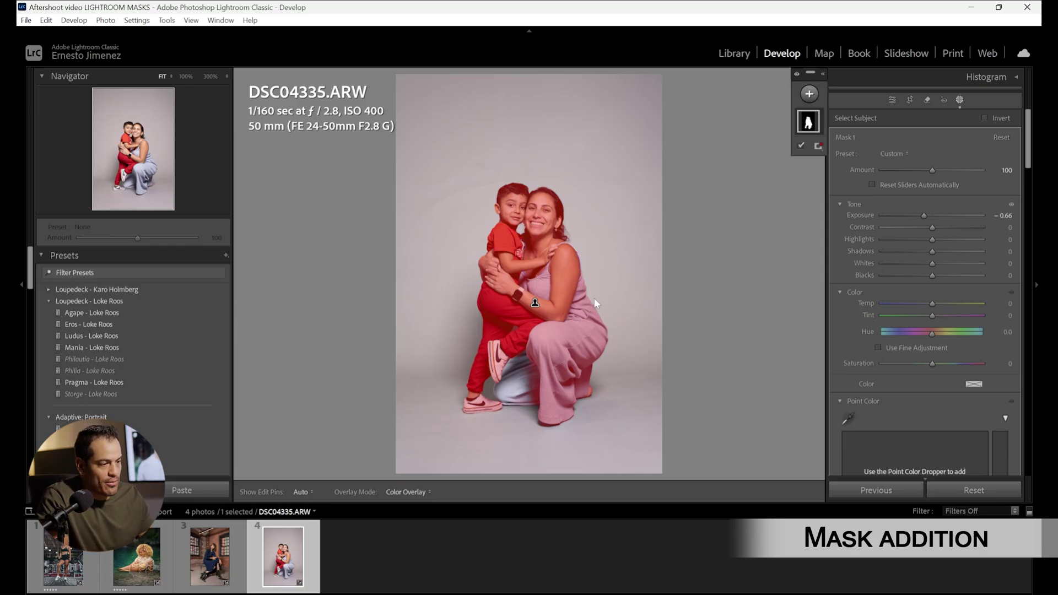
pyautogui.moveTo(810, 126)
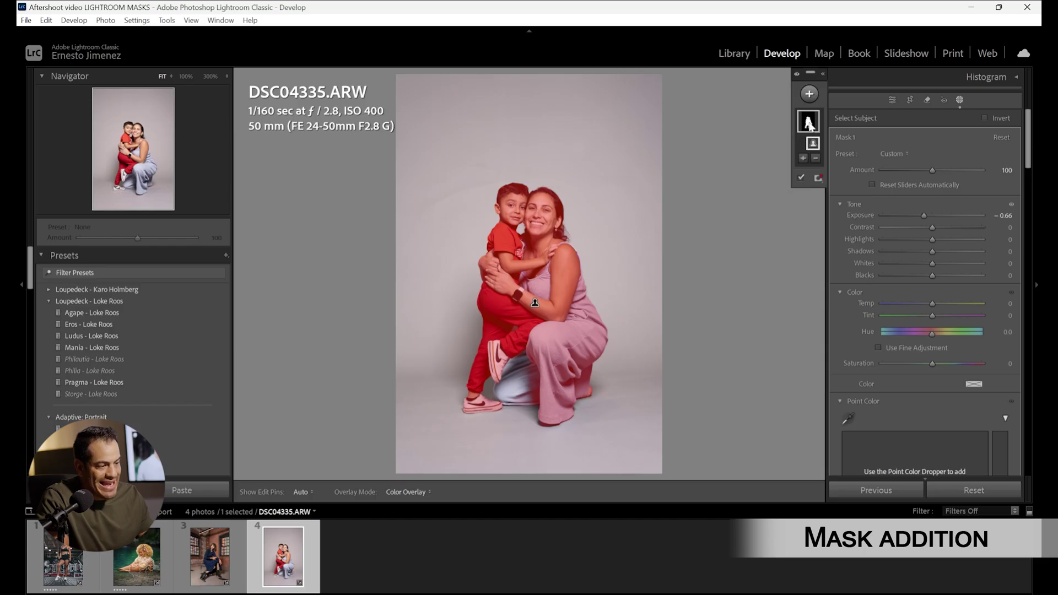
pyautogui.click(804, 159)
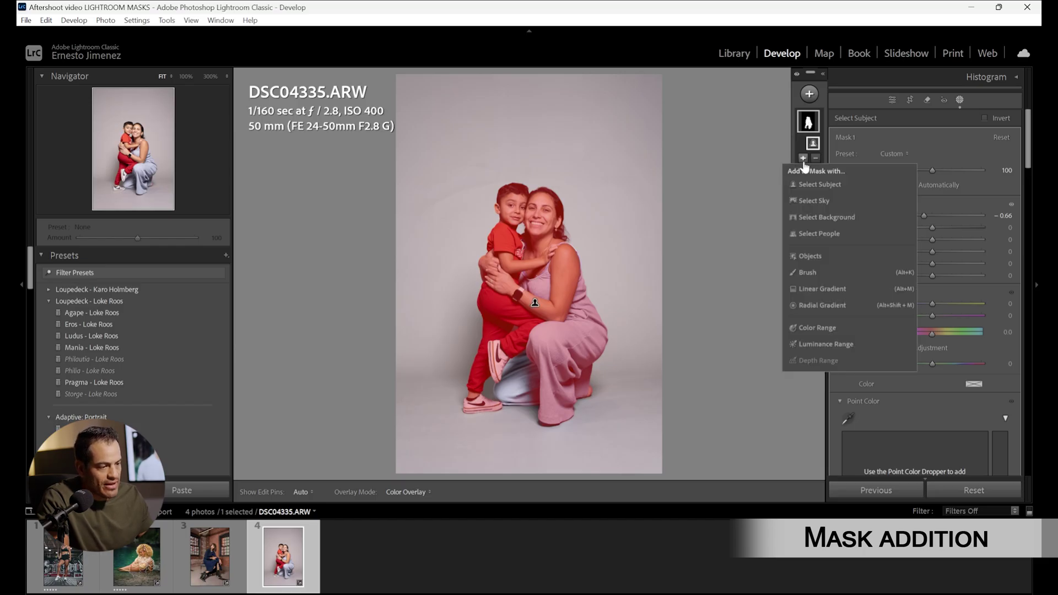
pyautogui.click(810, 272)
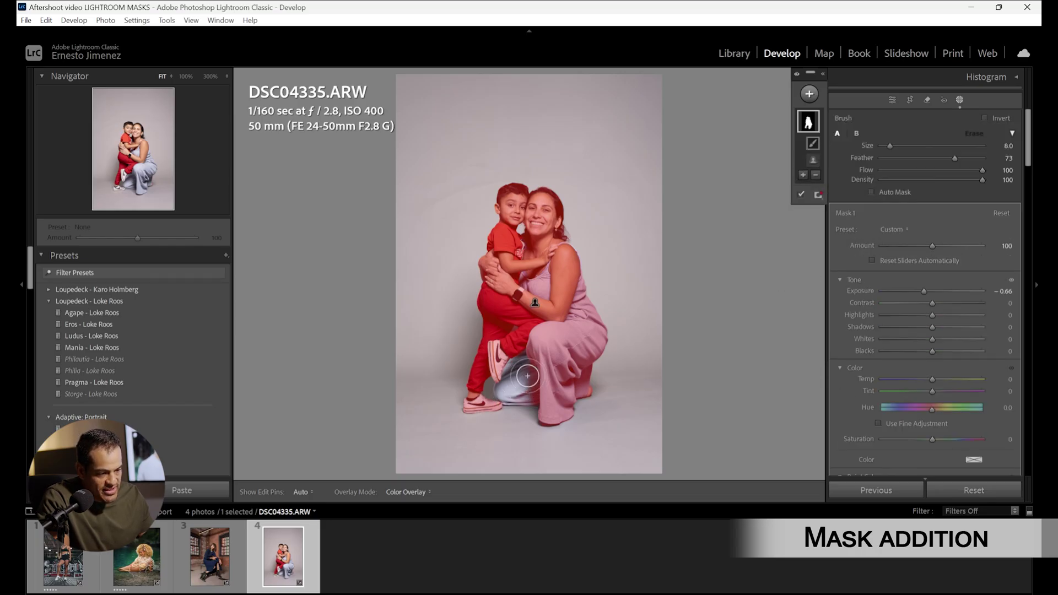
pyautogui.press('h')
pyautogui.scroll(-3, 512, 381)
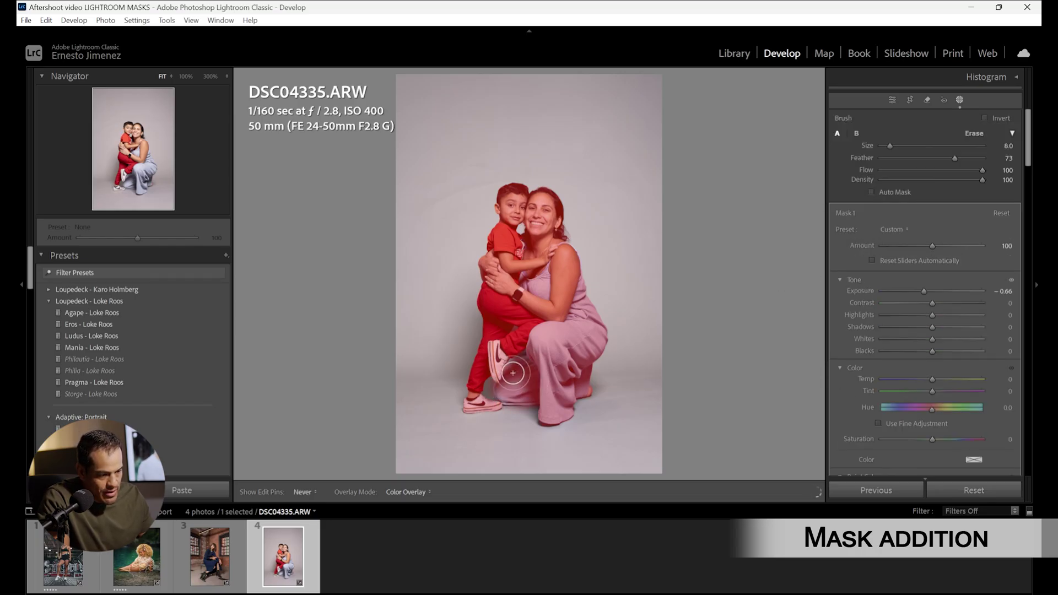
pyautogui.press('h')
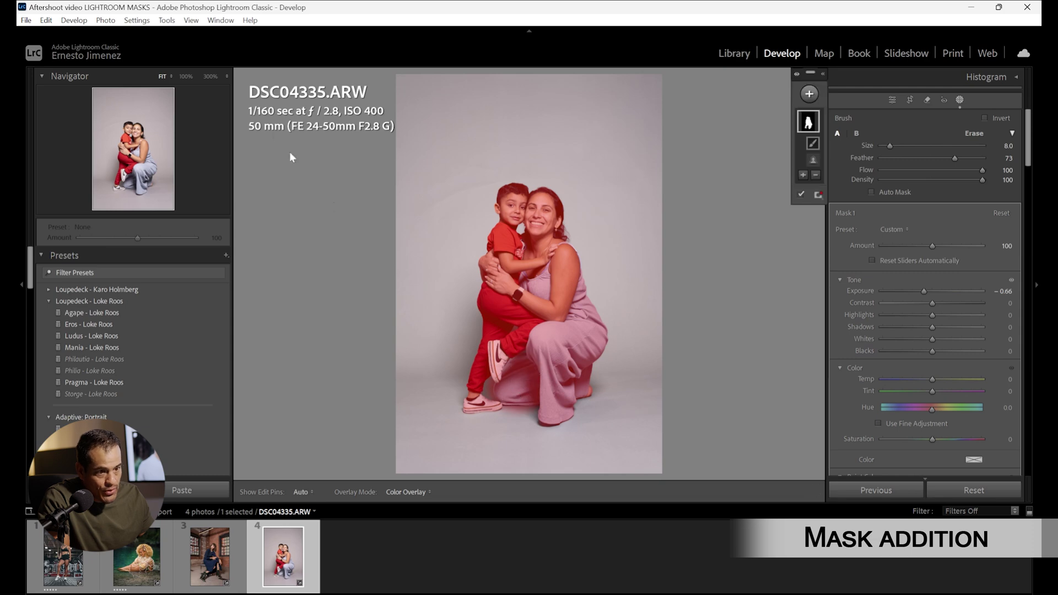
pyautogui.click(185, 77)
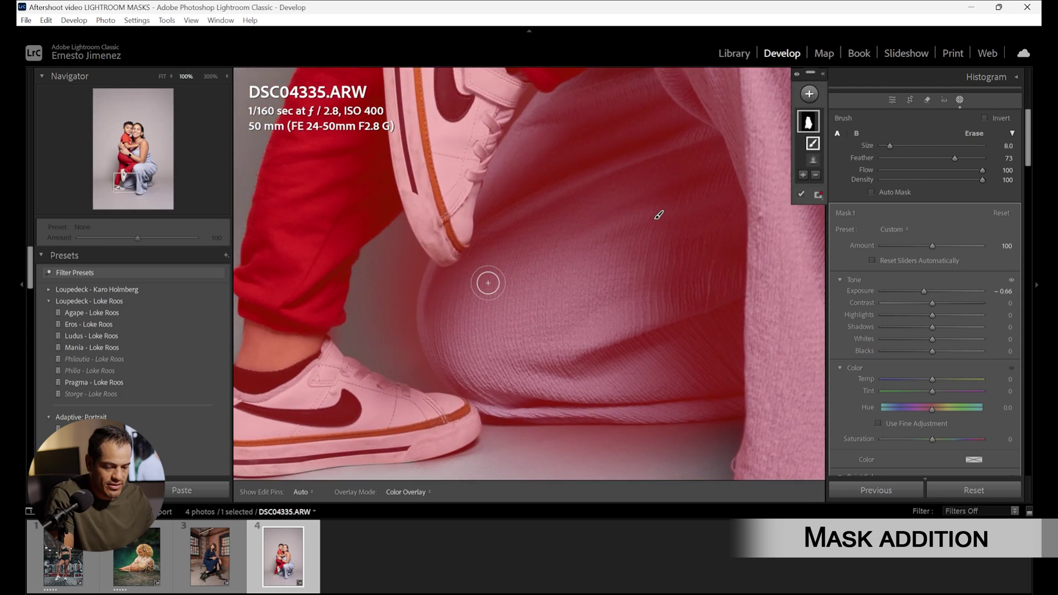
pyautogui.hotkey('ctrl', 'z')
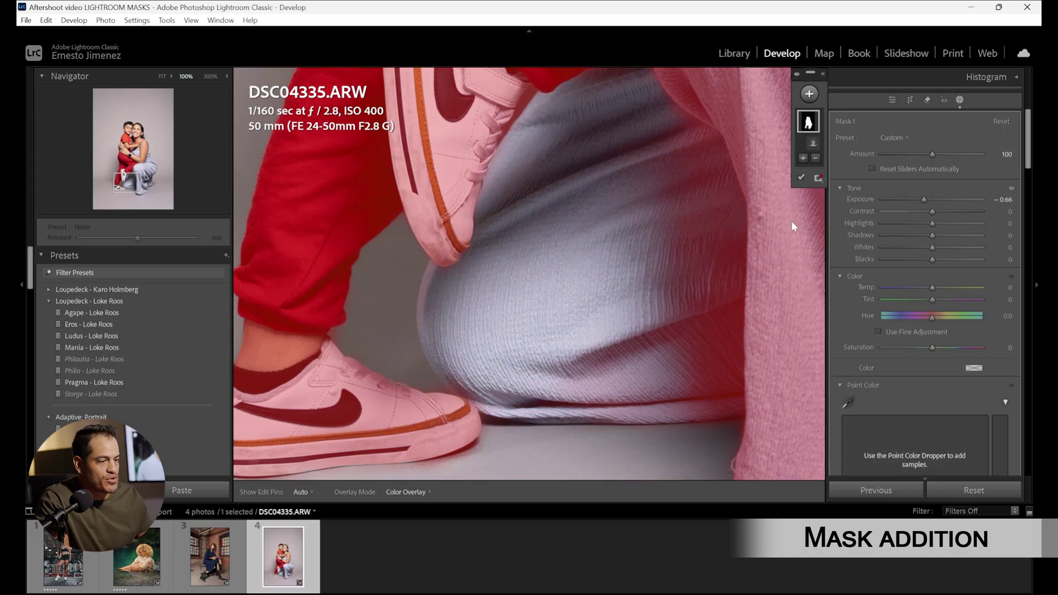
# Add the missed fabric over the woman's lower leg to the subject mask with an Objects selection, and hide the mask overlay.
pyautogui.click(803, 160)
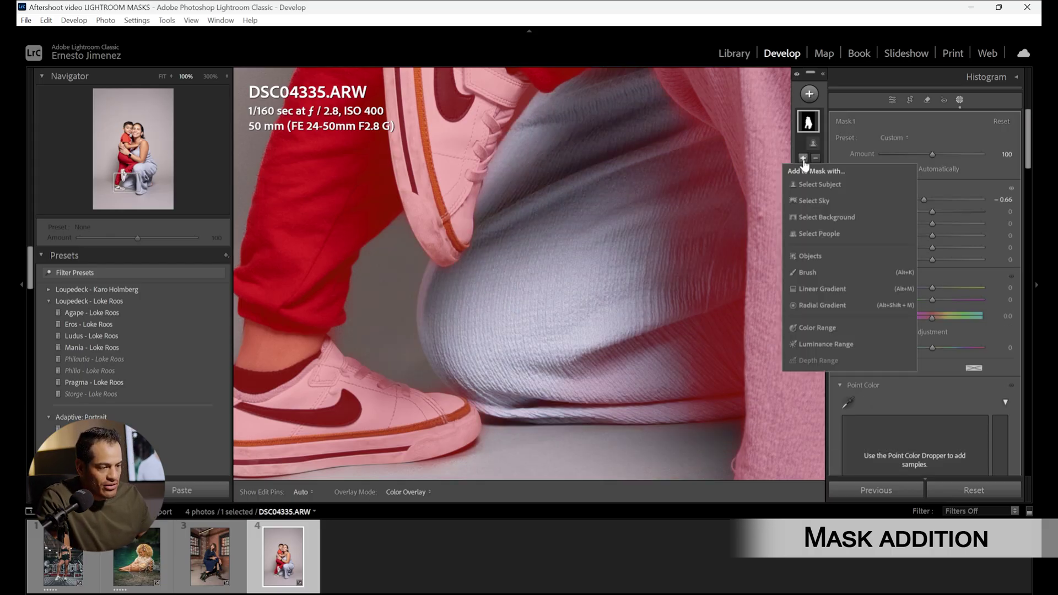
pyautogui.click(810, 256)
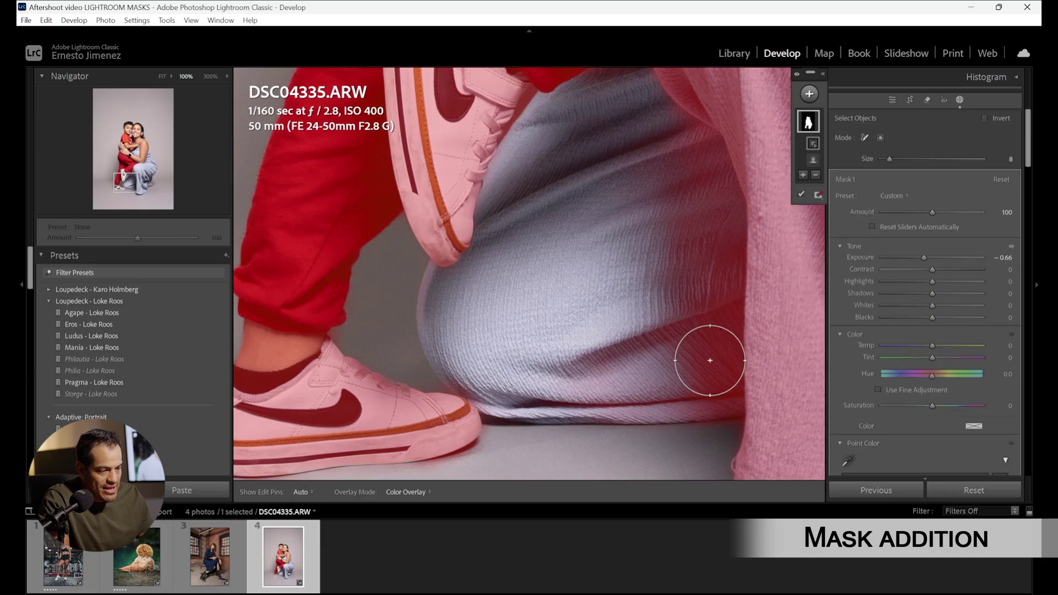
pyautogui.moveTo(713, 380)
pyautogui.mouseDown()
pyautogui.moveTo(583, 394)
pyautogui.moveTo(517, 378)
pyautogui.moveTo(460, 347)
pyautogui.moveTo(450, 328)
pyautogui.moveTo(463, 275)
pyautogui.moveTo(552, 122)
pyautogui.moveTo(632, 96)
pyautogui.moveTo(703, 129)
pyautogui.moveTo(741, 268)
pyautogui.moveTo(728, 348)
pyautogui.moveTo(490, 351)
pyautogui.moveTo(474, 361)
pyautogui.moveTo(489, 384)
pyautogui.moveTo(530, 389)
pyautogui.moveTo(499, 340)
pyautogui.moveTo(576, 162)
pyautogui.moveTo(658, 140)
pyautogui.moveTo(709, 299)
pyautogui.moveTo(595, 321)
pyautogui.moveTo(622, 158)
pyautogui.moveTo(620, 252)
pyautogui.moveTo(656, 381)
pyautogui.moveTo(725, 326)
pyautogui.mouseUp()
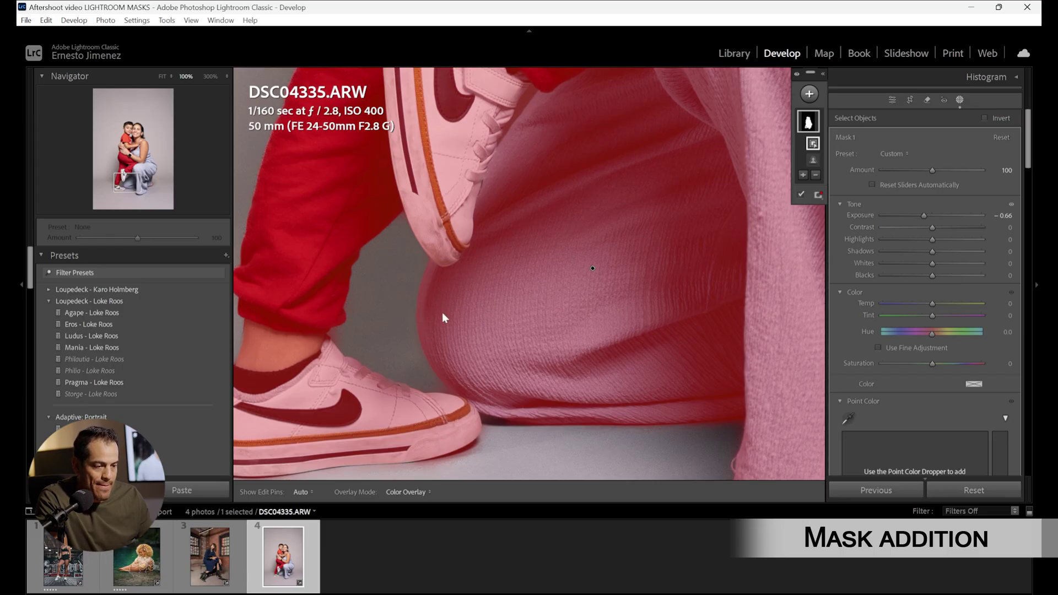
pyautogui.click(554, 225)
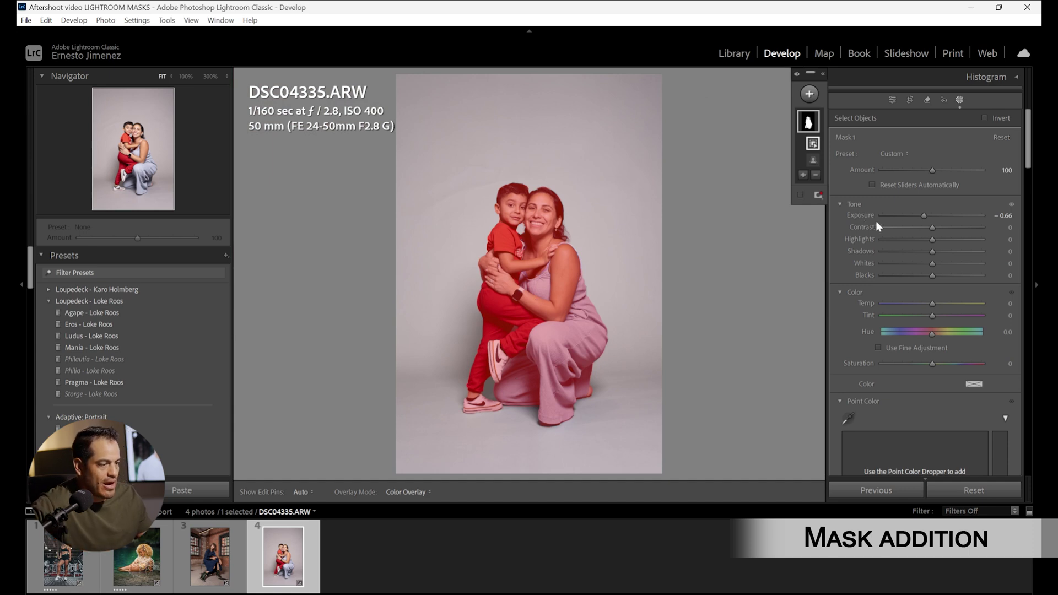
pyautogui.press('o')
pyautogui.click(924, 216)
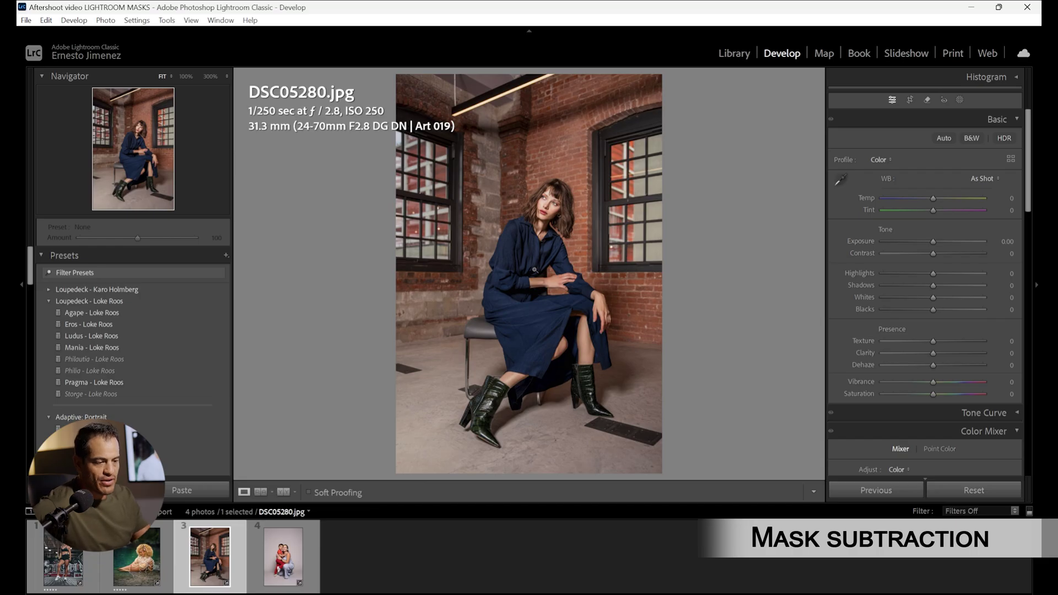
# Create a Select Background mask on the photo of the seated woman in the blue dress, DSC05280.jpg.
pyautogui.click(535, 270)
pyautogui.click(542, 259)
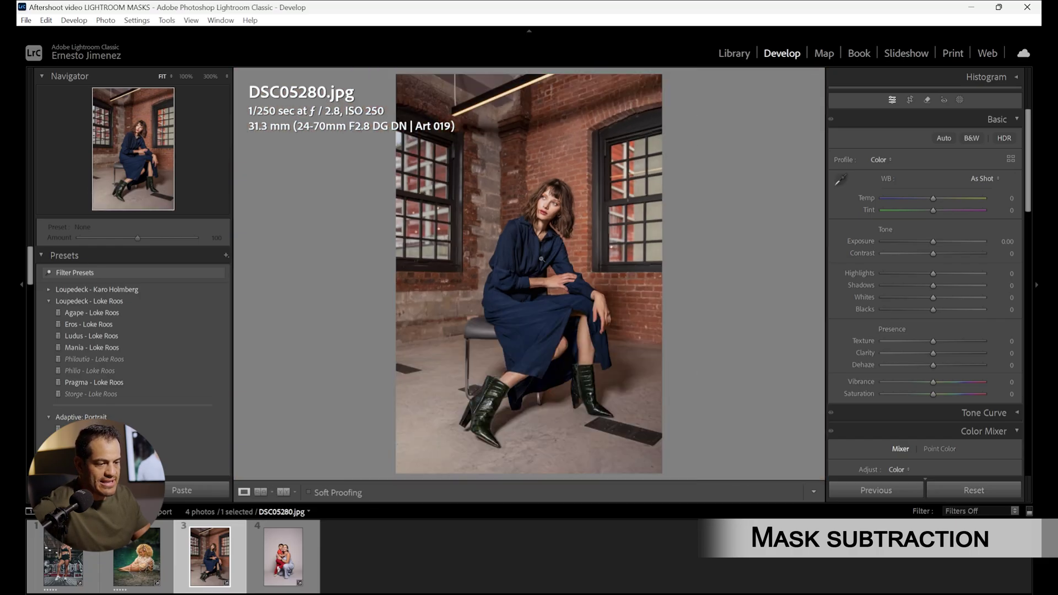
pyautogui.click(490, 188)
pyautogui.click(488, 186)
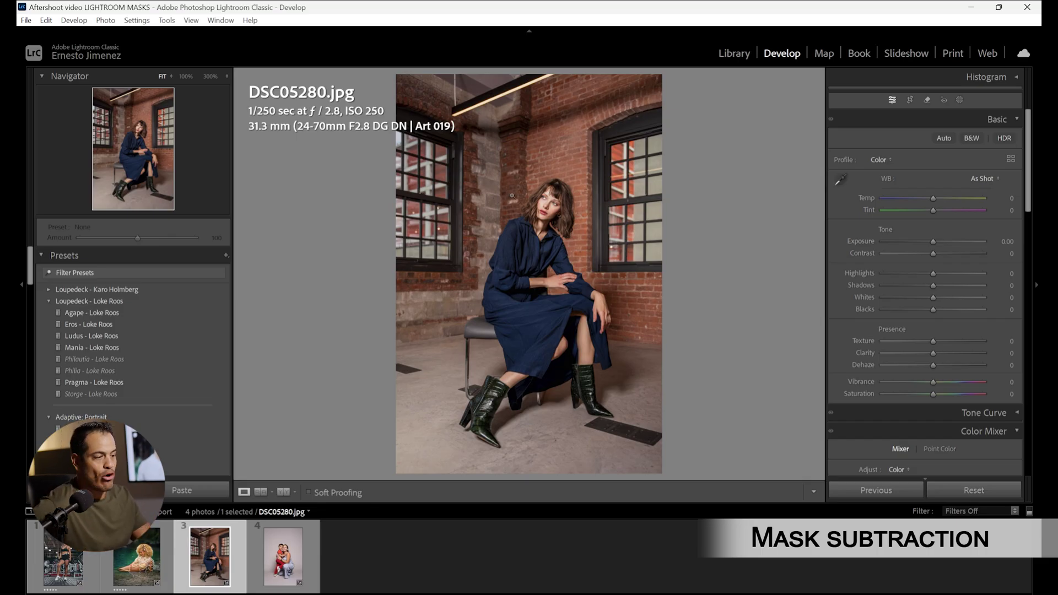
pyautogui.click(959, 99)
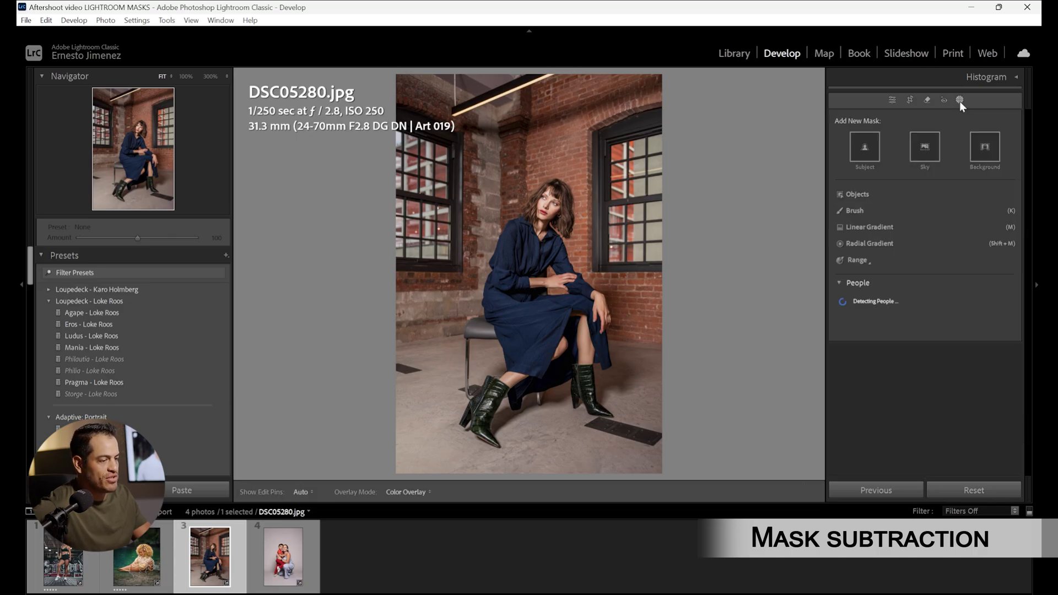
pyautogui.click(981, 134)
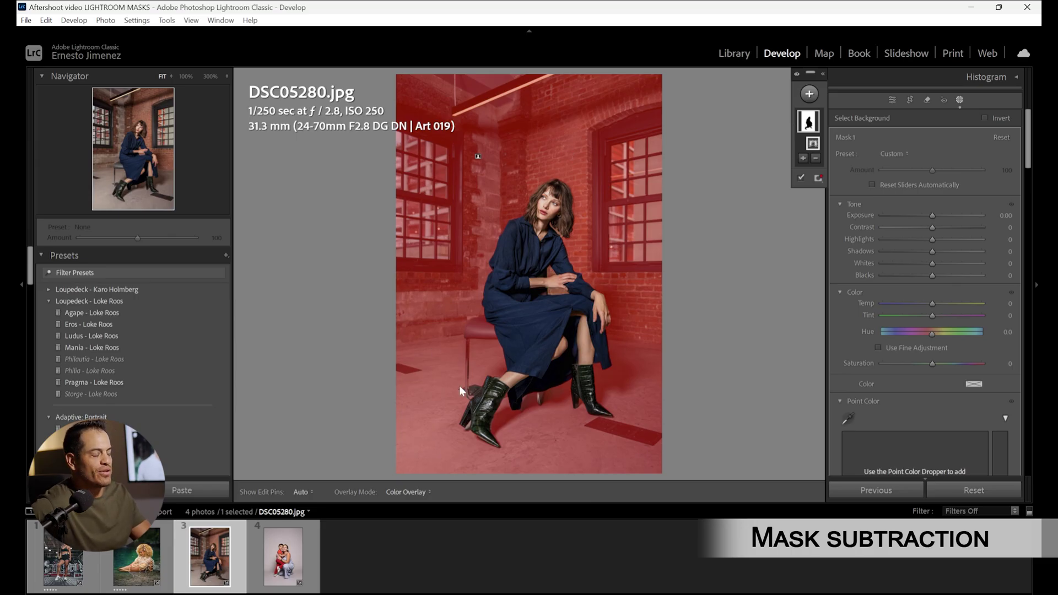
# Subtract a linear gradient from the background mask to exclude the floor, fading upwards from the boots to the woman's waist.
pyautogui.click(815, 164)
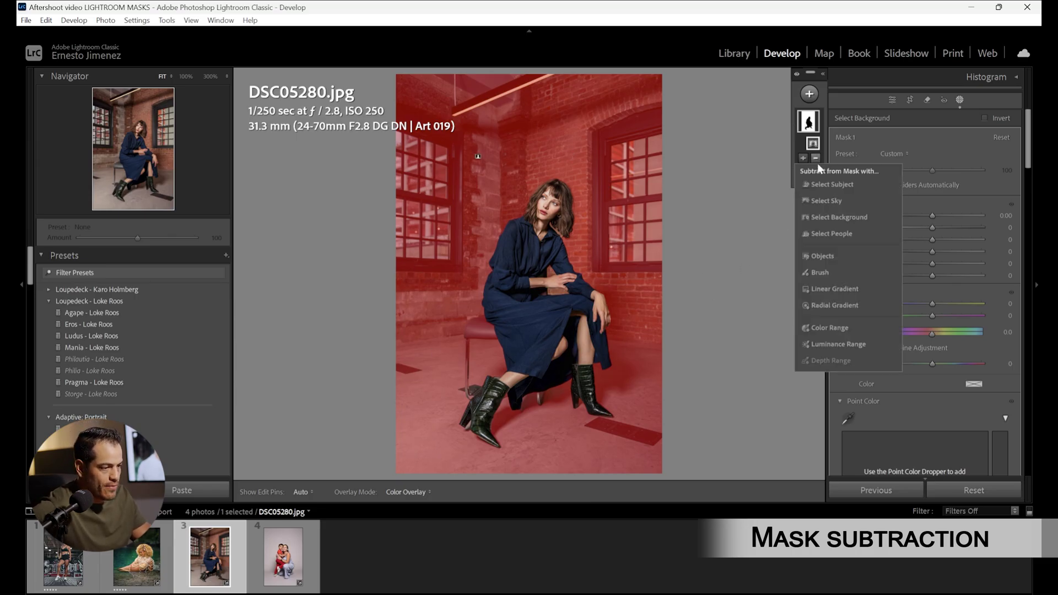
pyautogui.click(858, 291)
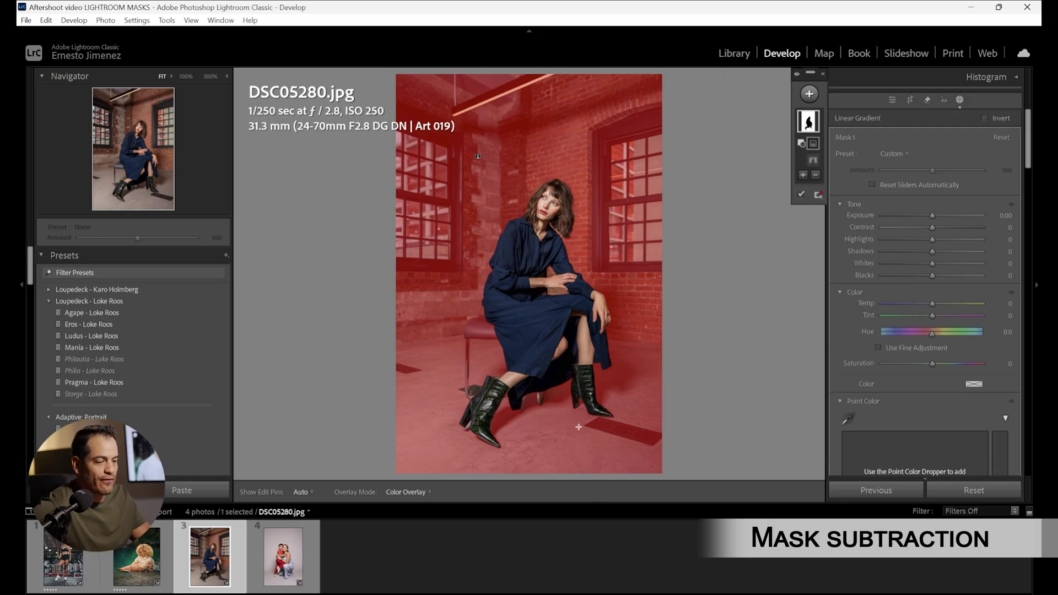
pyautogui.moveTo(578, 427); pyautogui.dragTo(578, 289)
pyautogui.moveTo(578, 357); pyautogui.dragTo(546, 325)
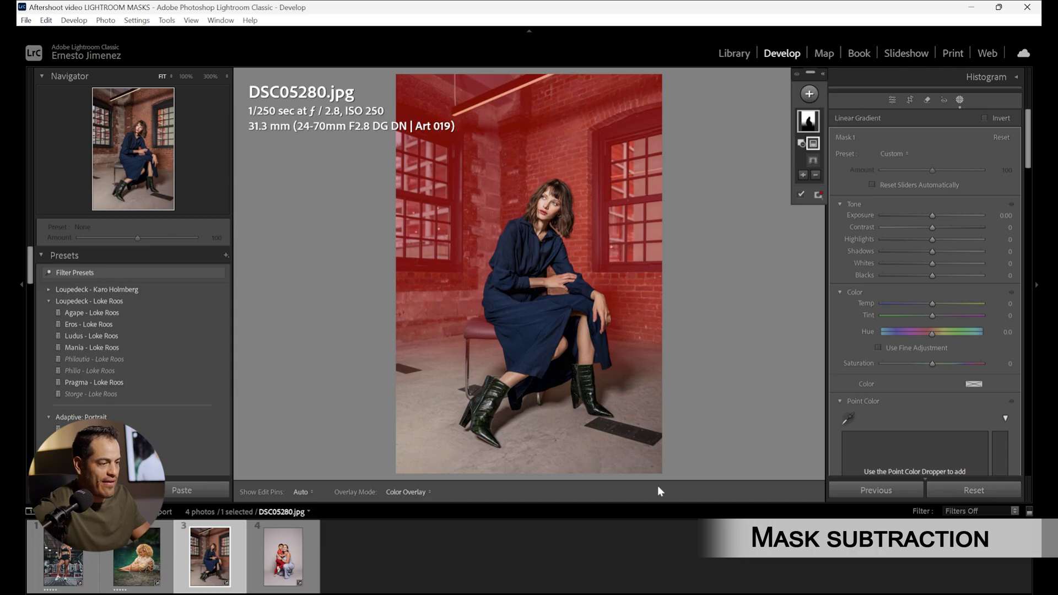
# Darken the masked brick wall and windows by setting the mask's exposure to −1.08.
pyautogui.scroll(-5, 932, 219)
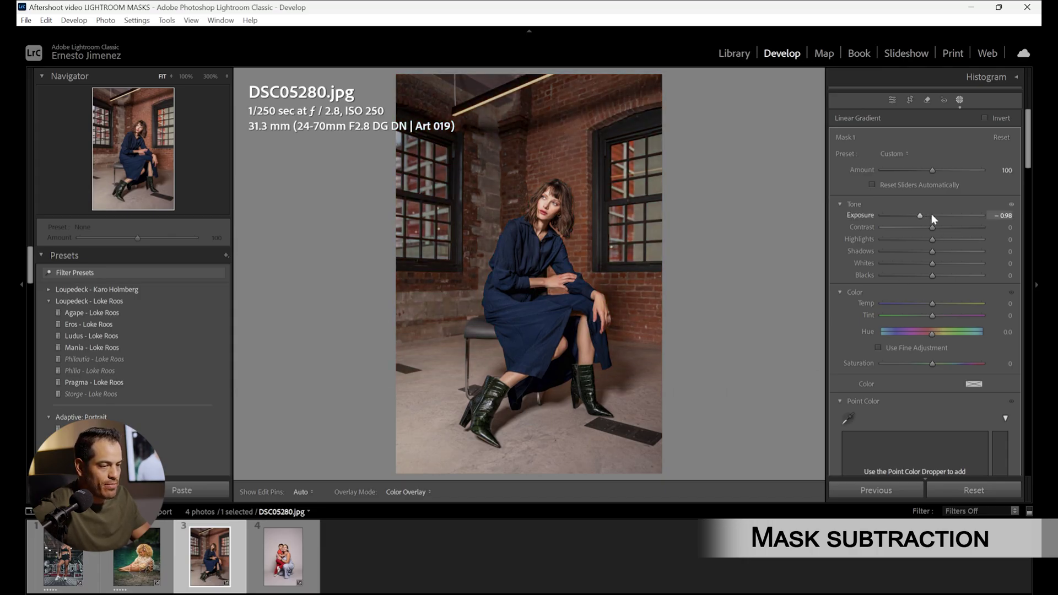
pyautogui.press('Down')
pyautogui.press('Down')
# Create a new radial gradient mask over the floor beside the stool, and move and tilt it to surround the front boot.
pyautogui.moveTo(756, 472)
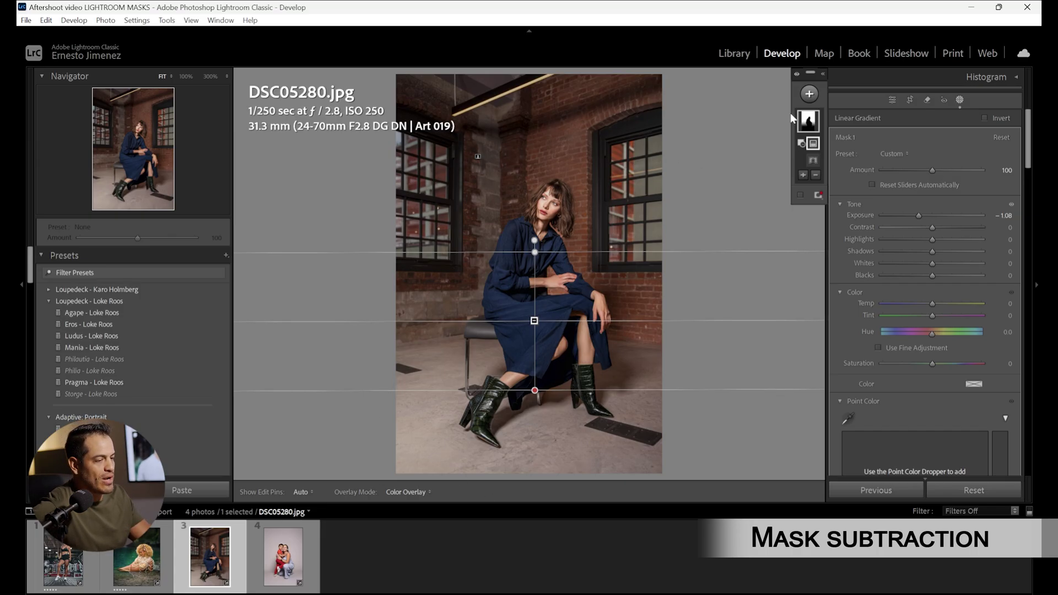
pyautogui.rightClick(808, 120)
pyautogui.click(843, 238)
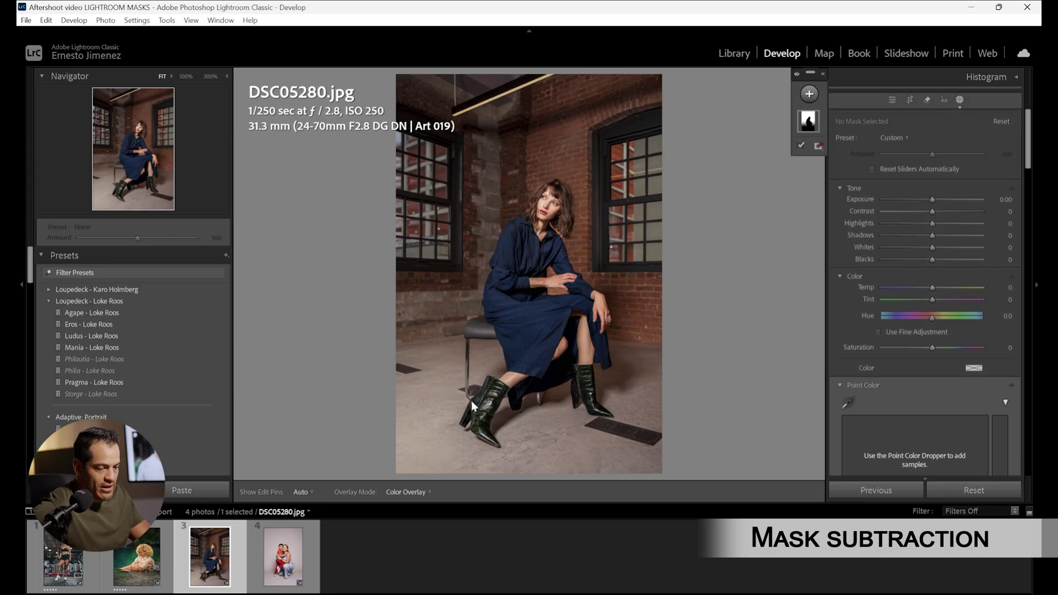
pyautogui.hotkey('shift', 'm')
pyautogui.moveTo(419, 390); pyautogui.dragTo(541, 488)
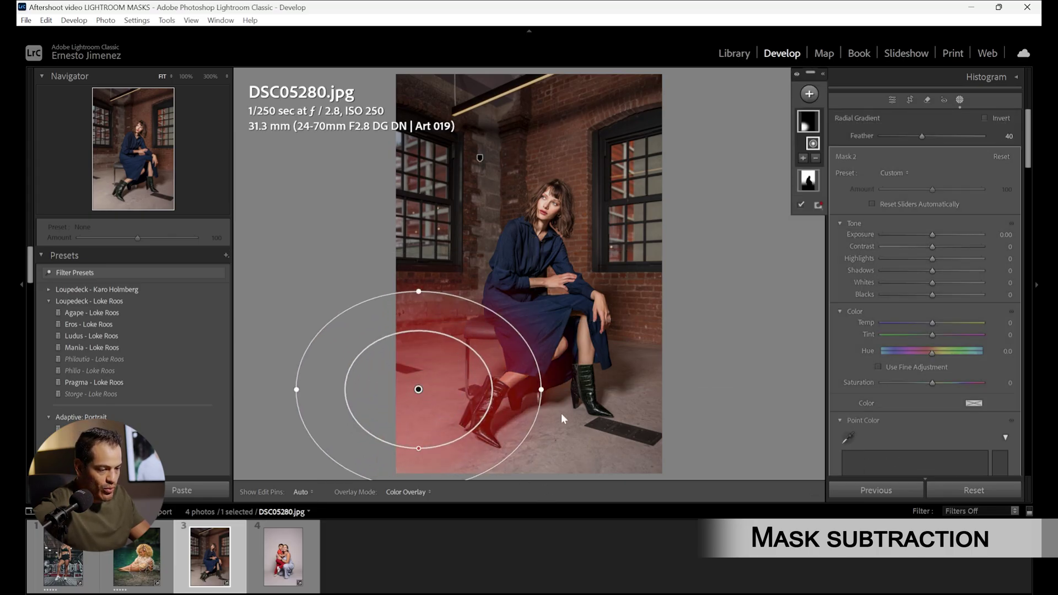
pyautogui.moveTo(457, 369); pyautogui.dragTo(453, 432)
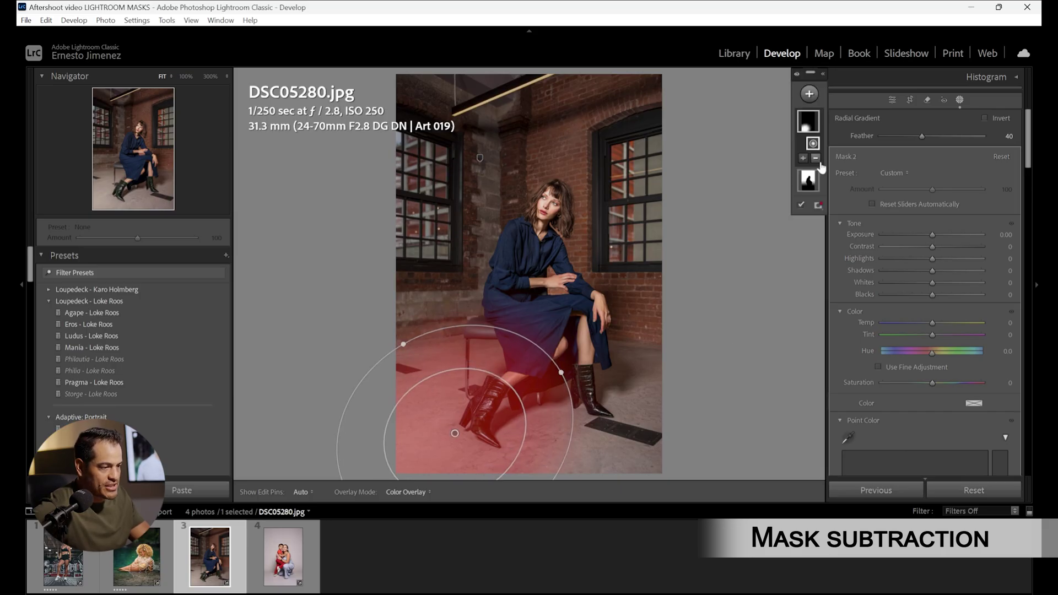
# Subtract the subject from the radial mask over the floor and set that mask's exposure to −0.57.
pyautogui.click(816, 159)
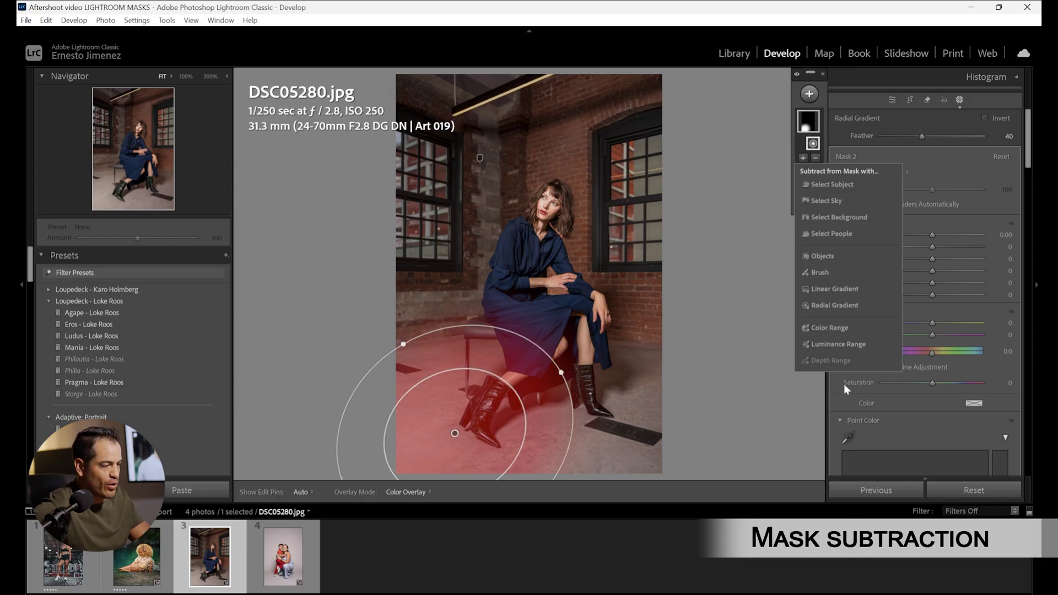
pyautogui.click(857, 190)
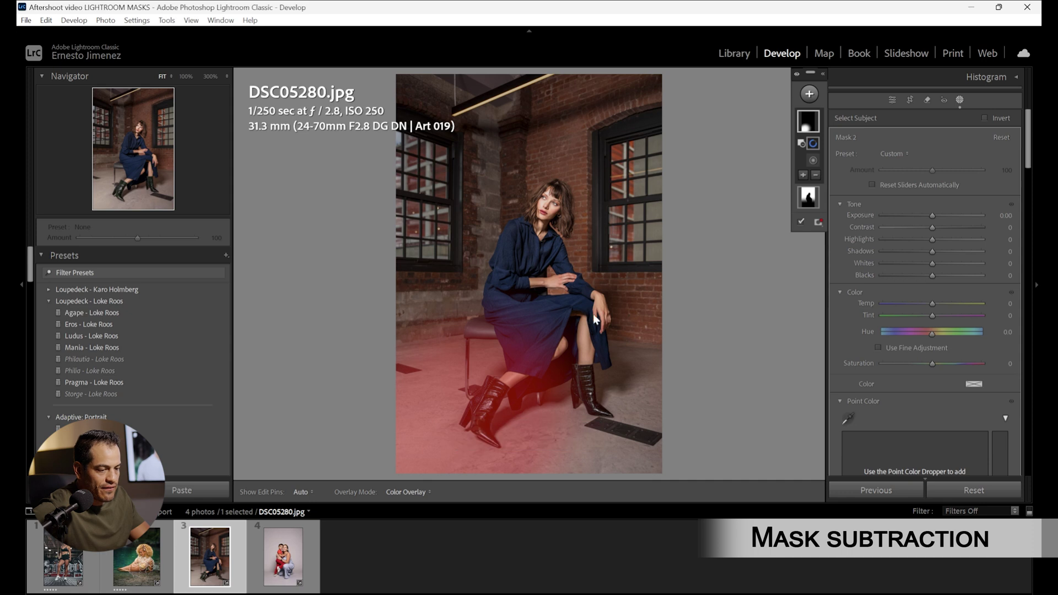
pyautogui.moveTo(932, 215); pyautogui.dragTo(924, 217)
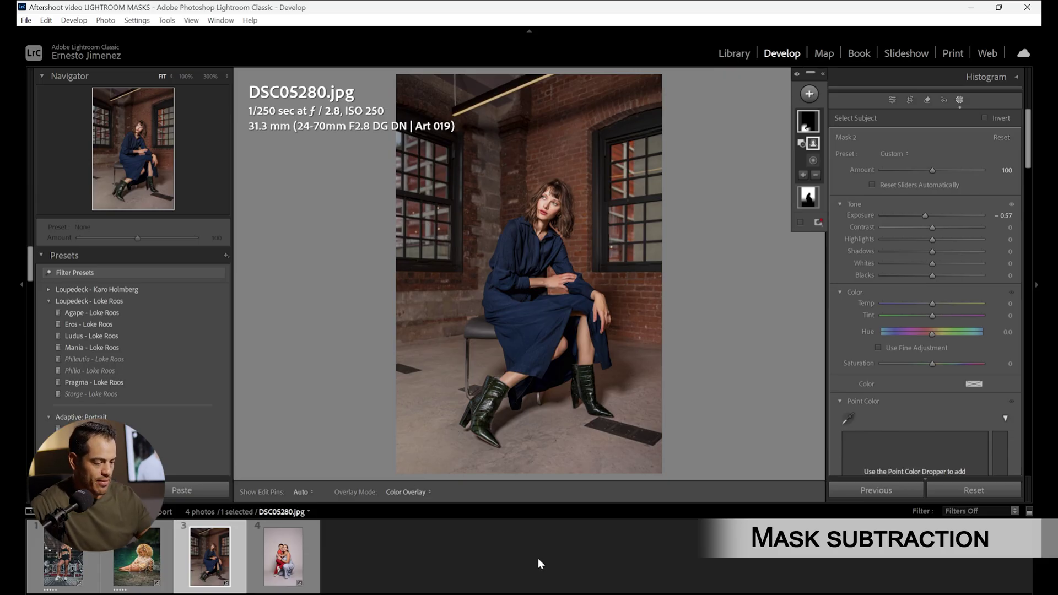
# Subtract the stool's seat and leg from the floor mask with two object selections, checking them with the mask overlay.
pyautogui.press('o')
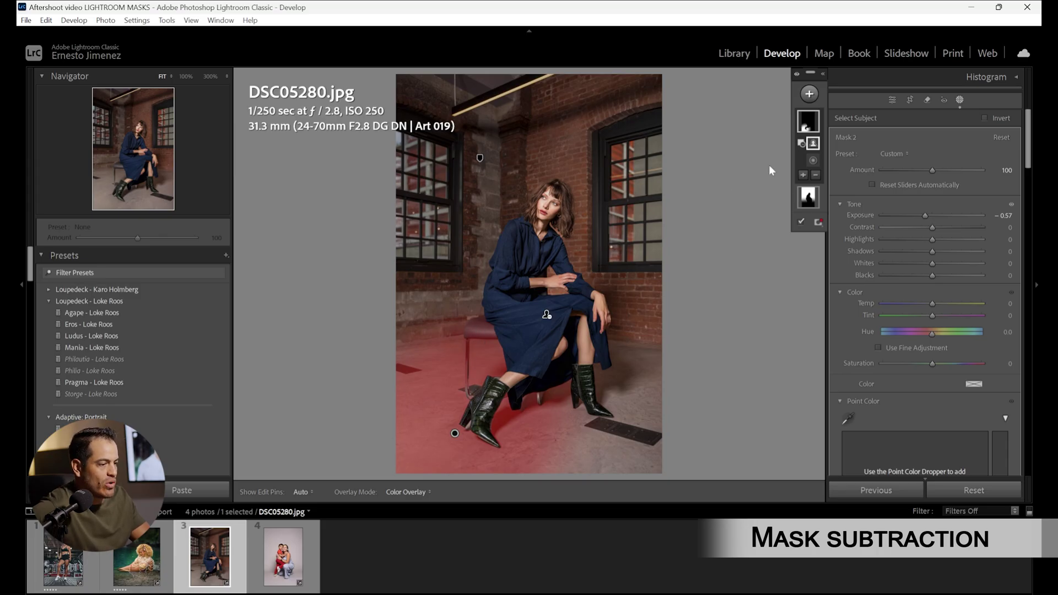
pyautogui.click(815, 175)
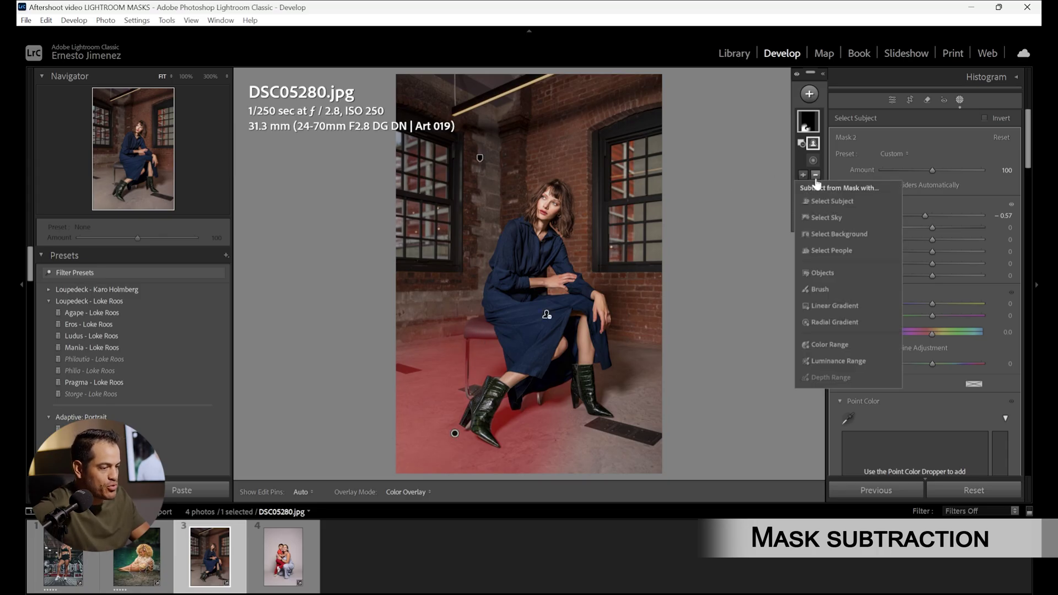
pyautogui.click(821, 274)
pyautogui.moveTo(493, 331)
pyautogui.mouseDown()
pyautogui.moveTo(467, 328)
pyautogui.moveTo(491, 334)
pyautogui.mouseUp()
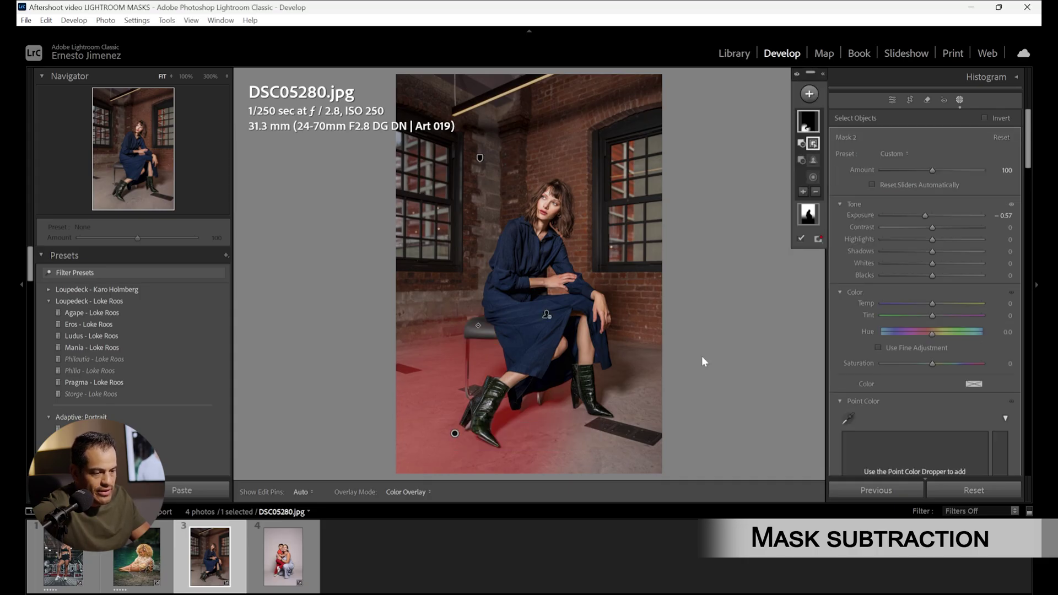
pyautogui.click(816, 191)
pyautogui.click(828, 290)
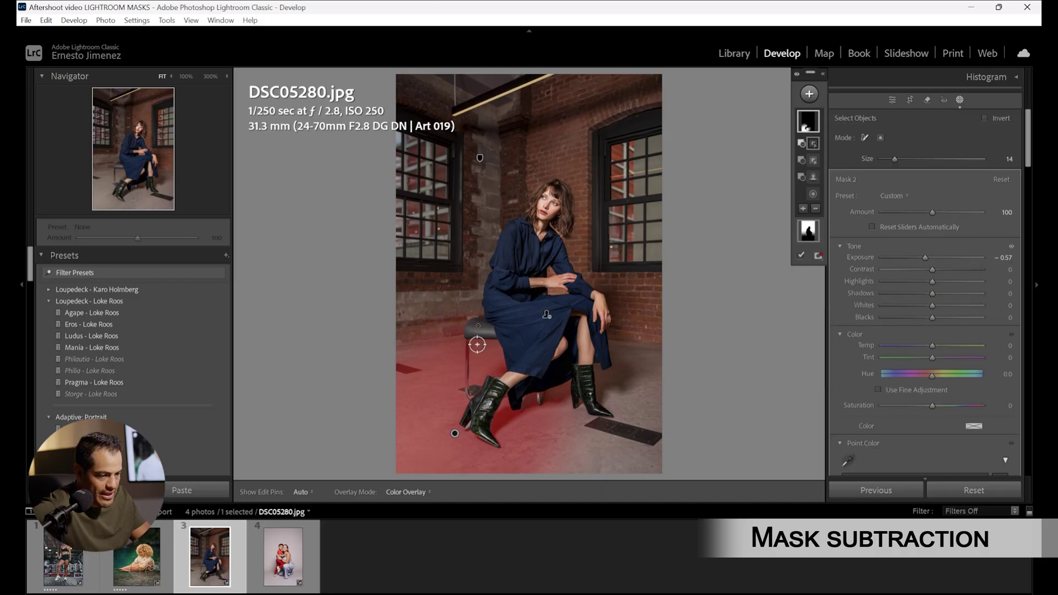
pyautogui.moveTo(469, 342); pyautogui.dragTo(475, 394)
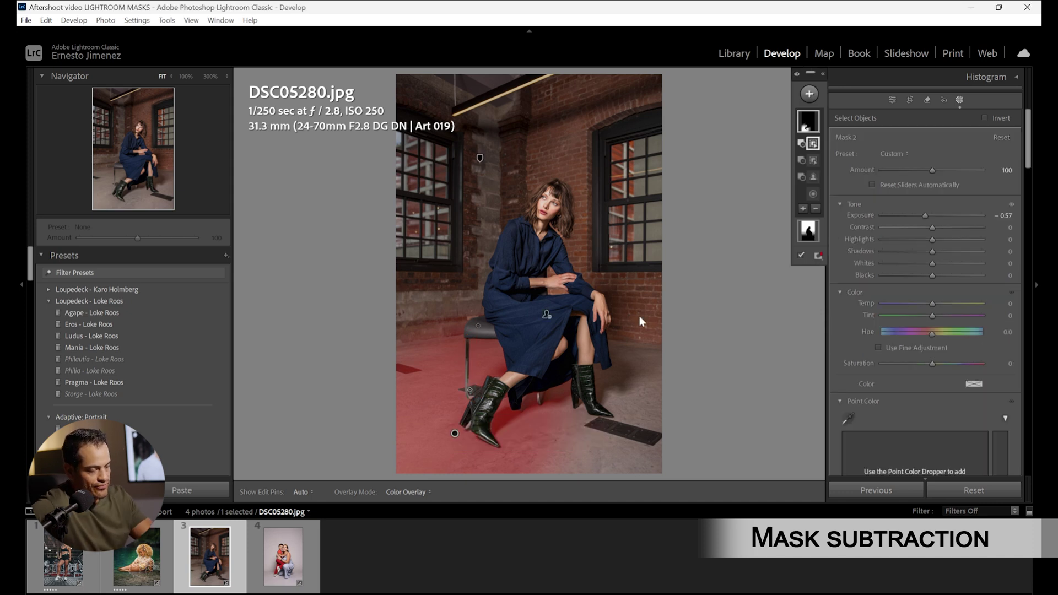
pyautogui.press('o')
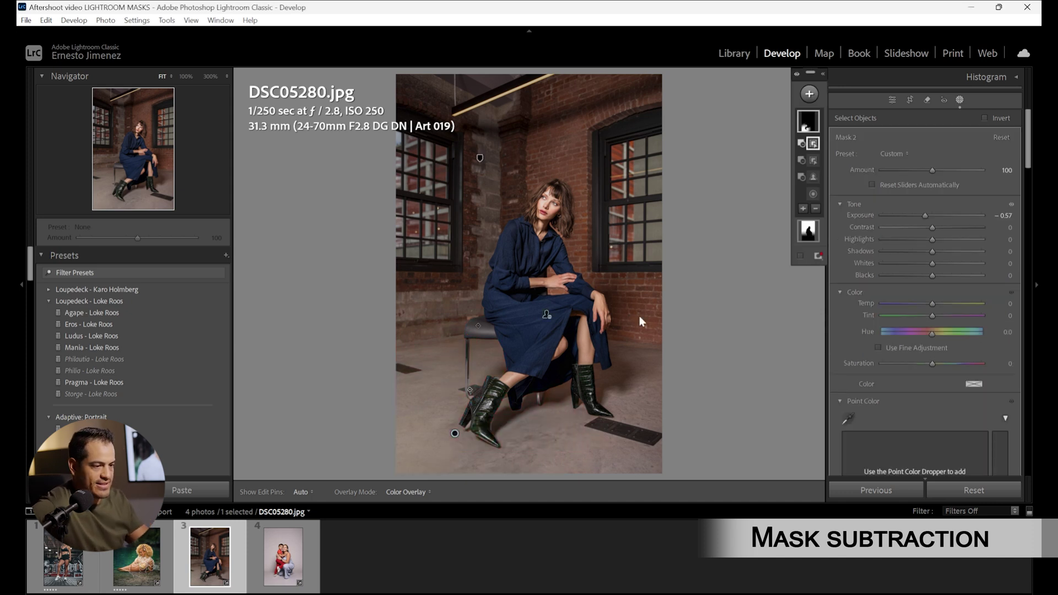
# Compare the photo of the seated woman before and after masking side by side, and return to the single-image view.
pyautogui.click(959, 100)
pyautogui.click(283, 492)
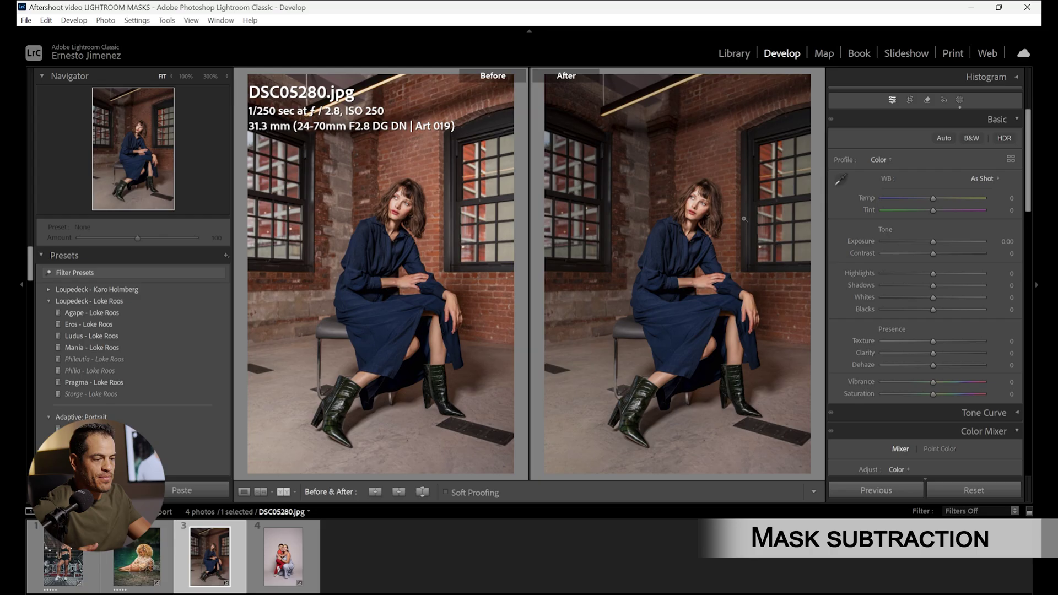
pyautogui.click(245, 492)
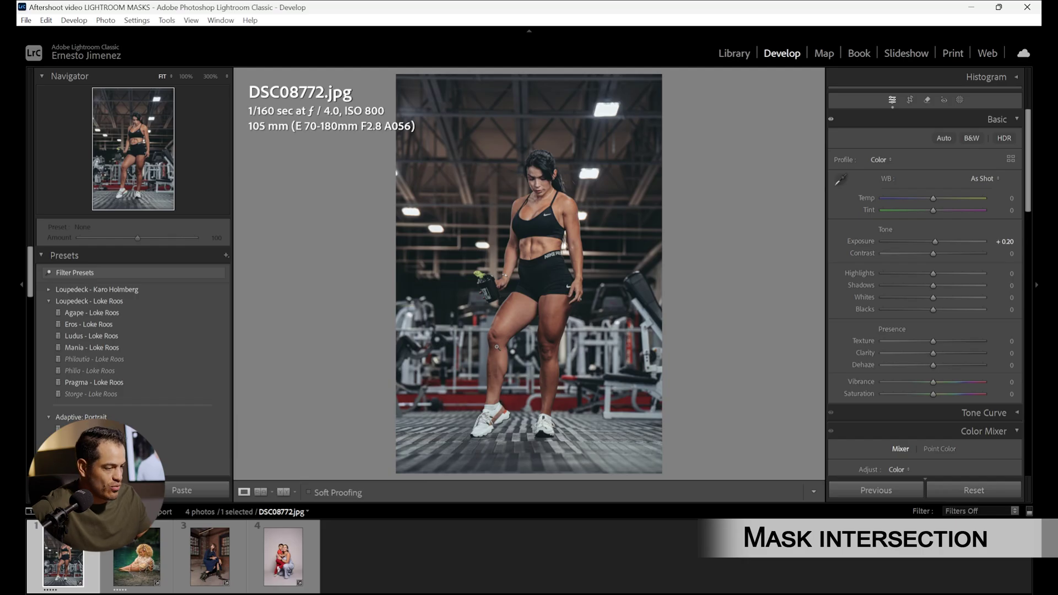
# On the gym photo DSC08772.jpg, paint a brush mask over both of the athlete's legs and set its exposure to 0.73.
pyautogui.click(963, 101)
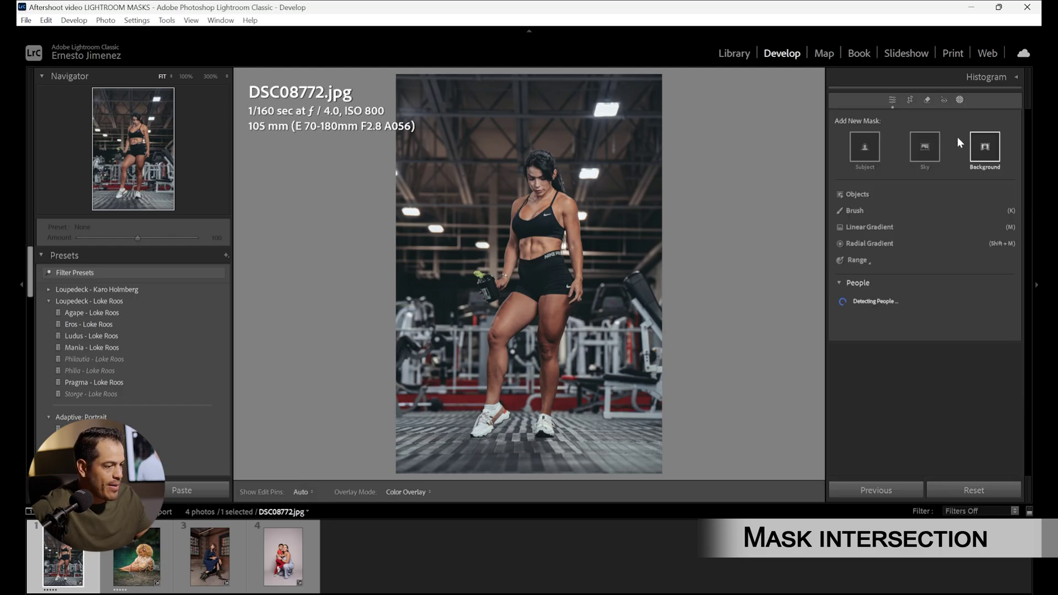
pyautogui.click(852, 214)
pyautogui.moveTo(515, 300)
pyautogui.mouseDown()
pyautogui.moveTo(501, 326)
pyautogui.moveTo(493, 402)
pyautogui.moveTo(478, 421)
pyautogui.moveTo(550, 316)
pyautogui.moveTo(545, 428)
pyautogui.moveTo(547, 344)
pyautogui.mouseUp()
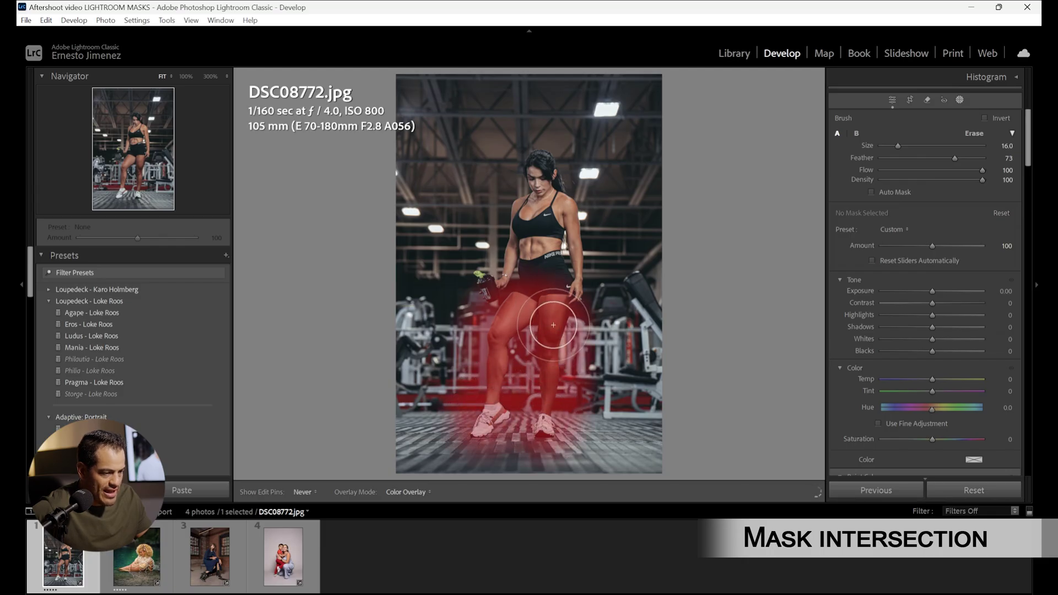
pyautogui.moveTo(933, 293); pyautogui.dragTo(944, 296)
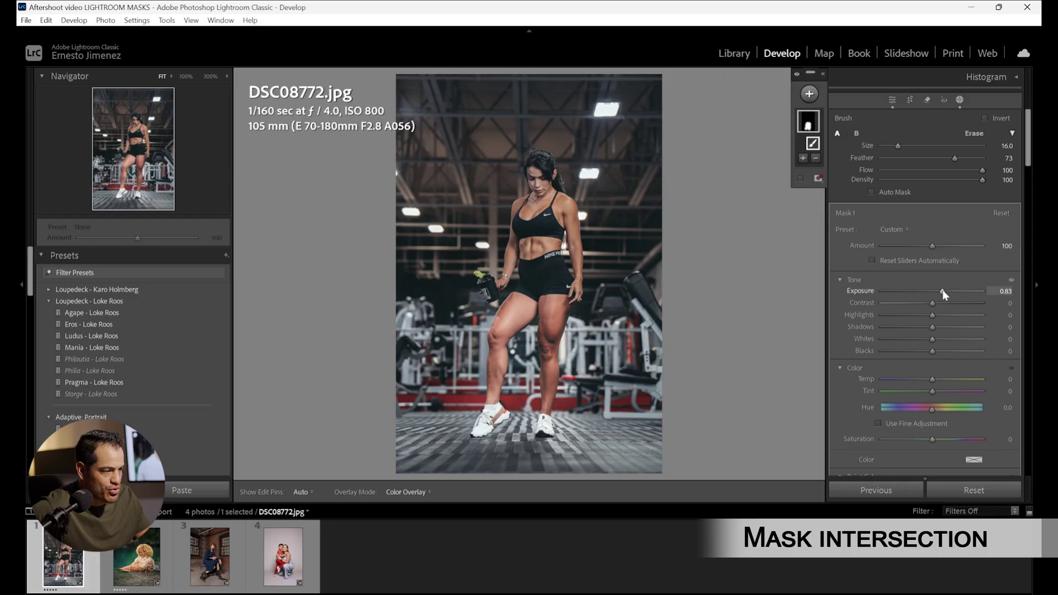
pyautogui.click(943, 291)
pyautogui.moveTo(942, 290); pyautogui.dragTo(932, 294)
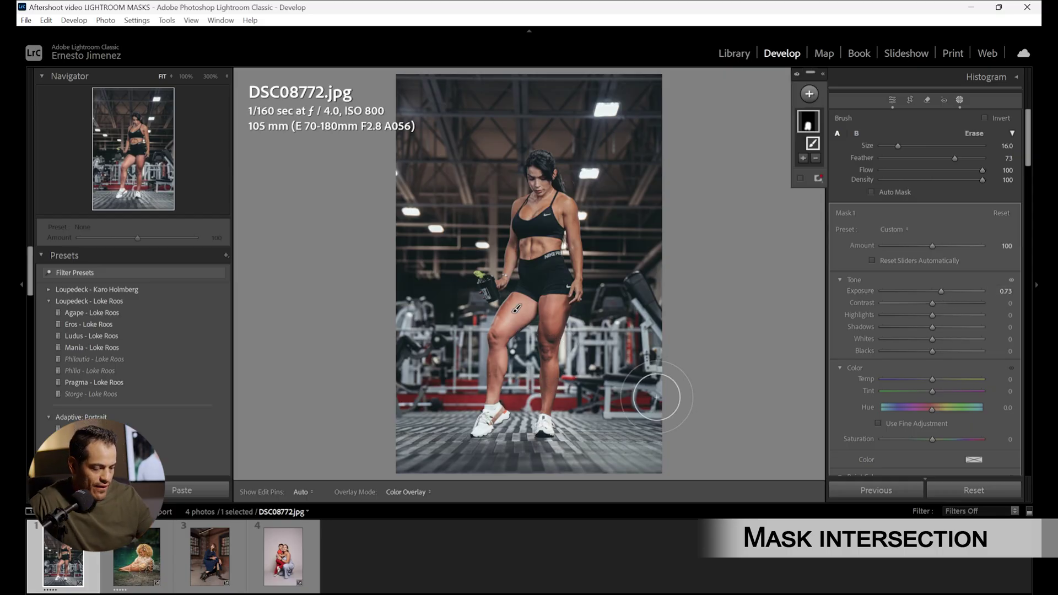
# Intersect the brushed legs mask with Select Subject to limit it to the athlete, checking it with the mask overlay.
pyautogui.press('o')
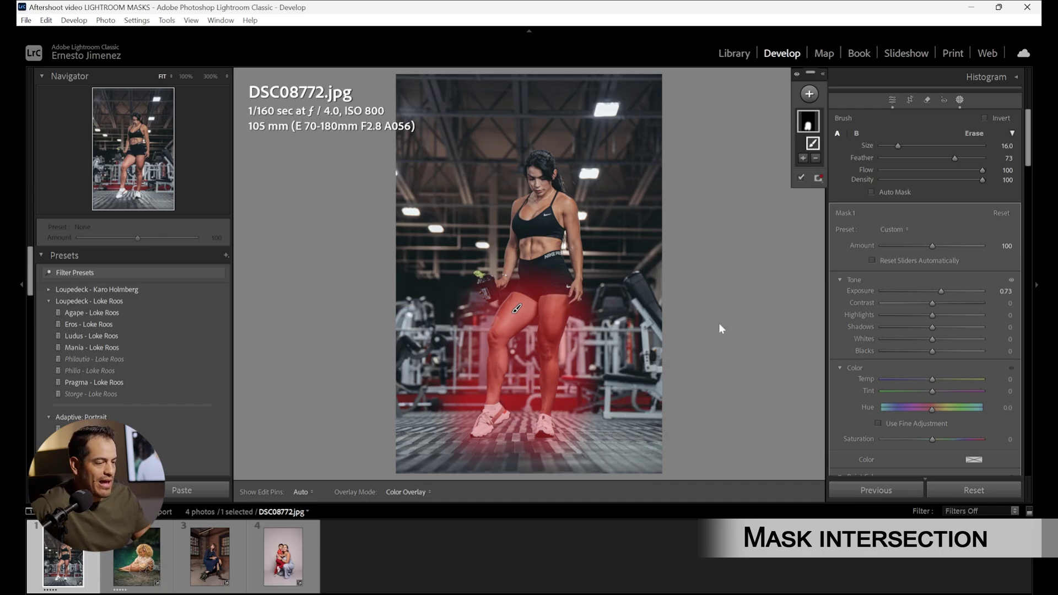
pyautogui.rightClick(813, 123)
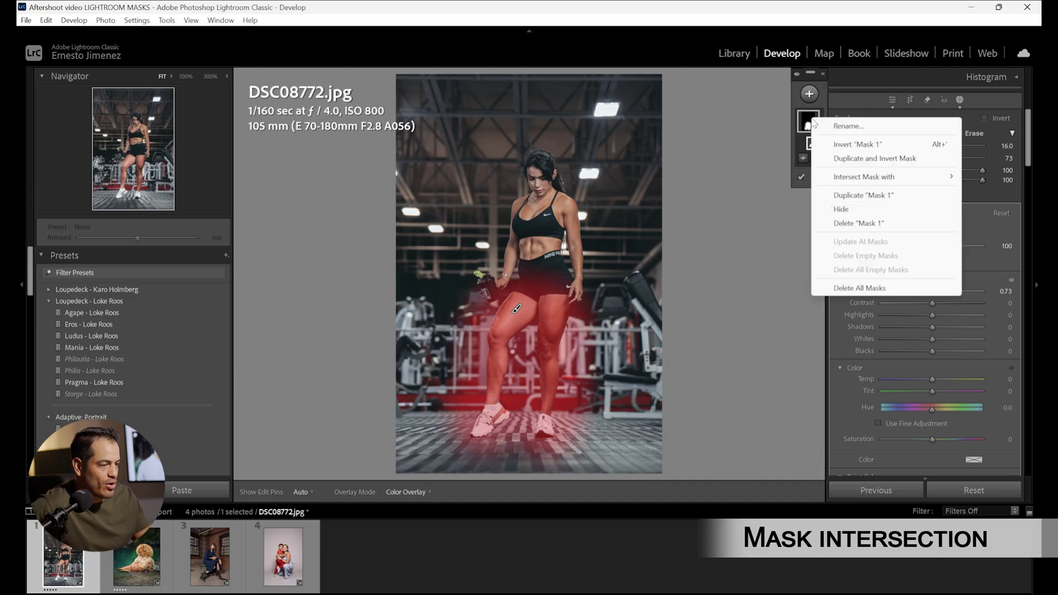
pyautogui.moveTo(841, 179)
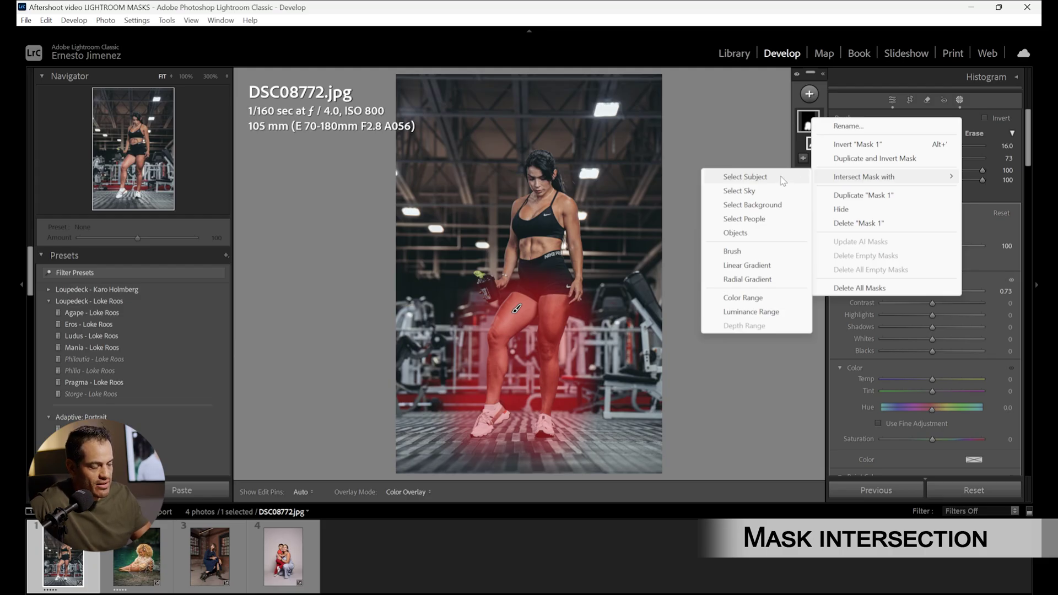
pyautogui.click(745, 176)
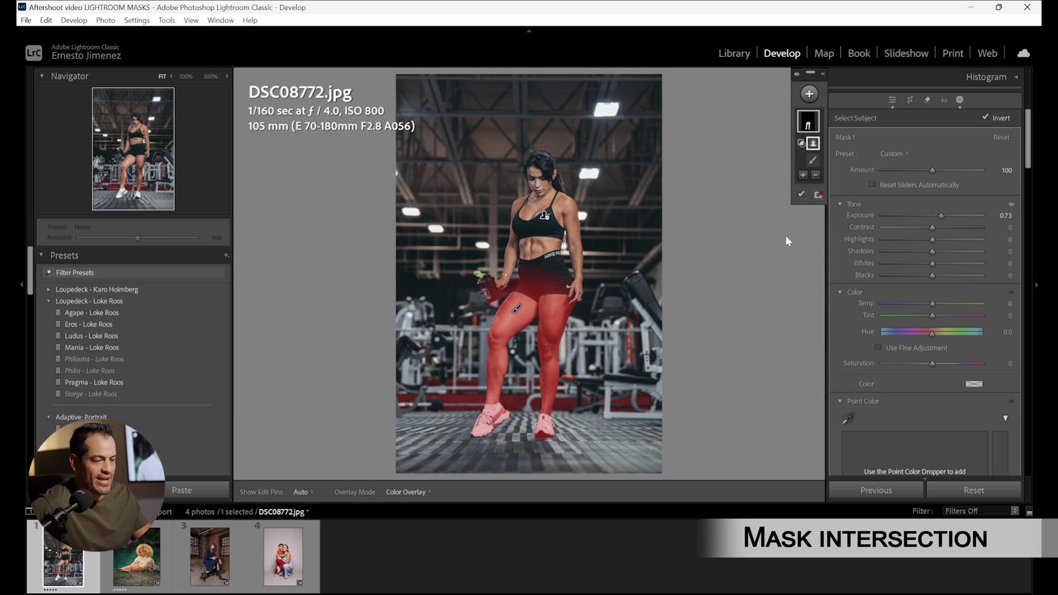
pyautogui.press('o')
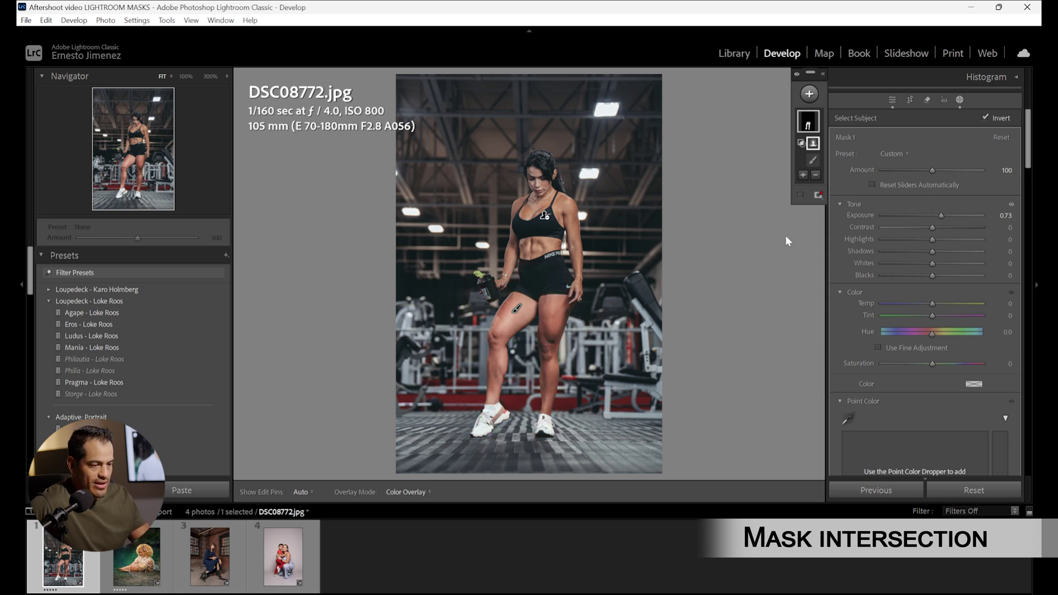
# Paint a second brush mask over the athlete's straight leg and intersect it with Select Subject.
pyautogui.rightClick(808, 123)
pyautogui.click(770, 271)
pyautogui.moveTo(573, 286)
pyautogui.mouseDown()
pyautogui.moveTo(551, 317)
pyautogui.moveTo(543, 425)
pyautogui.moveTo(532, 433)
pyautogui.mouseUp()
pyautogui.rightClick(807, 129)
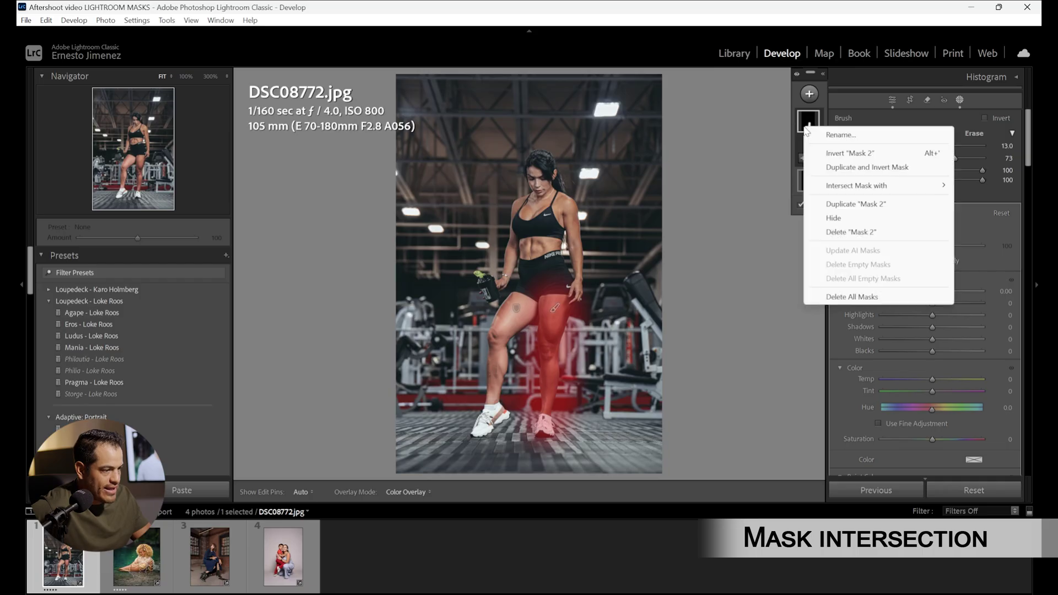
pyautogui.click(747, 189)
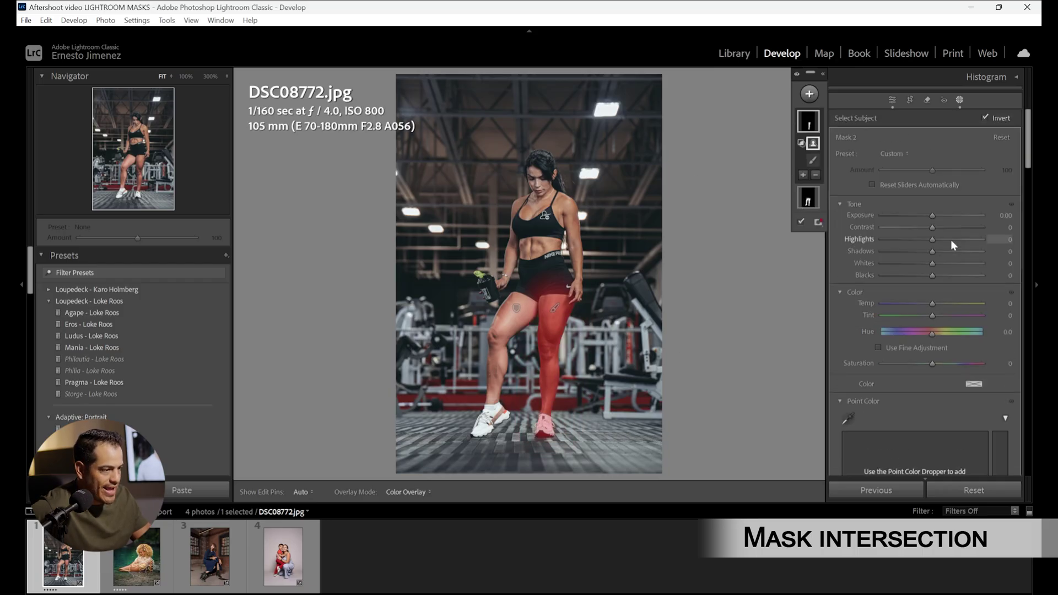
# Set the straight-leg mask's exposure to about 0.42 and compare the athlete photo before and after masking.
pyautogui.moveTo(931, 216); pyautogui.dragTo(933, 216)
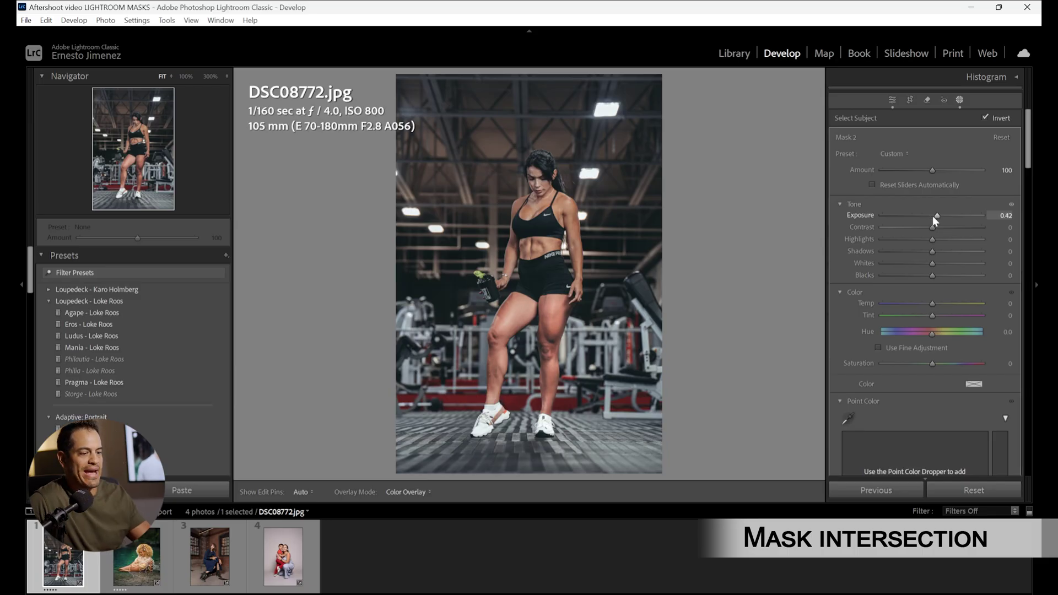
pyautogui.moveTo(934, 217); pyautogui.dragTo(933, 217)
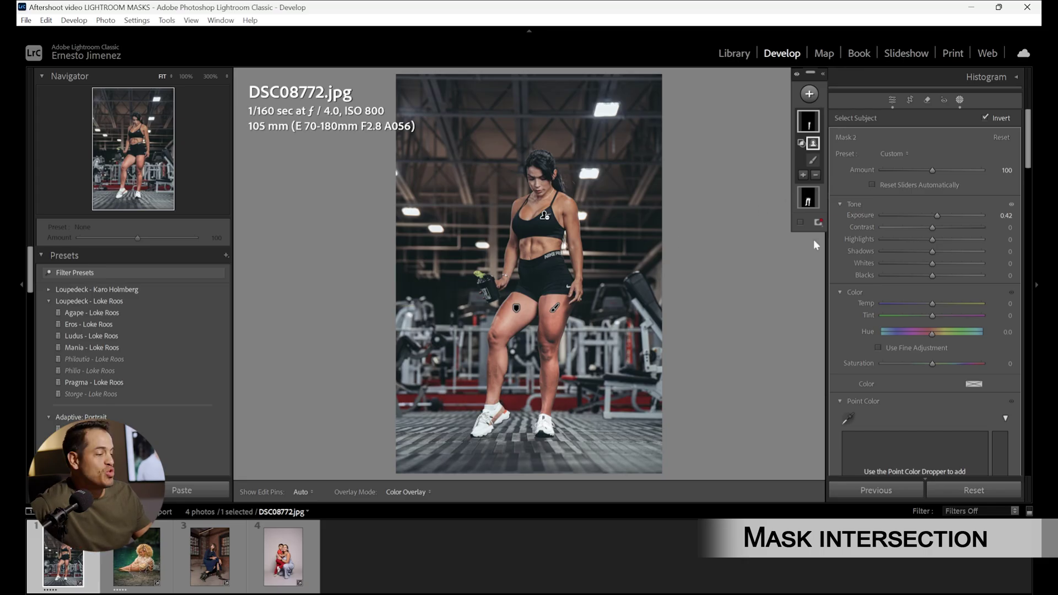
pyautogui.hotkey('shift', 'w')
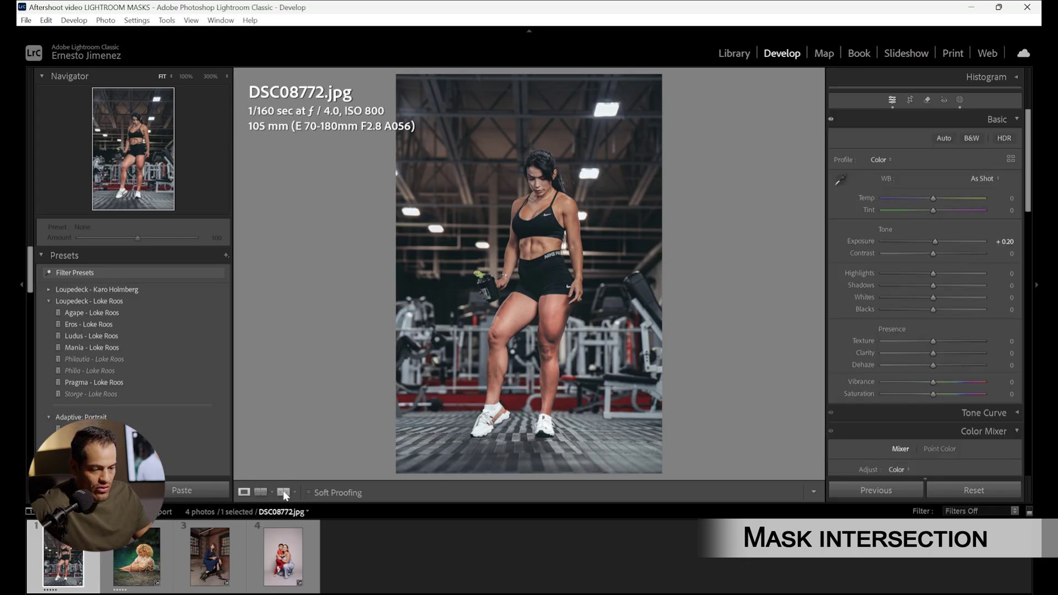
pyautogui.click(284, 493)
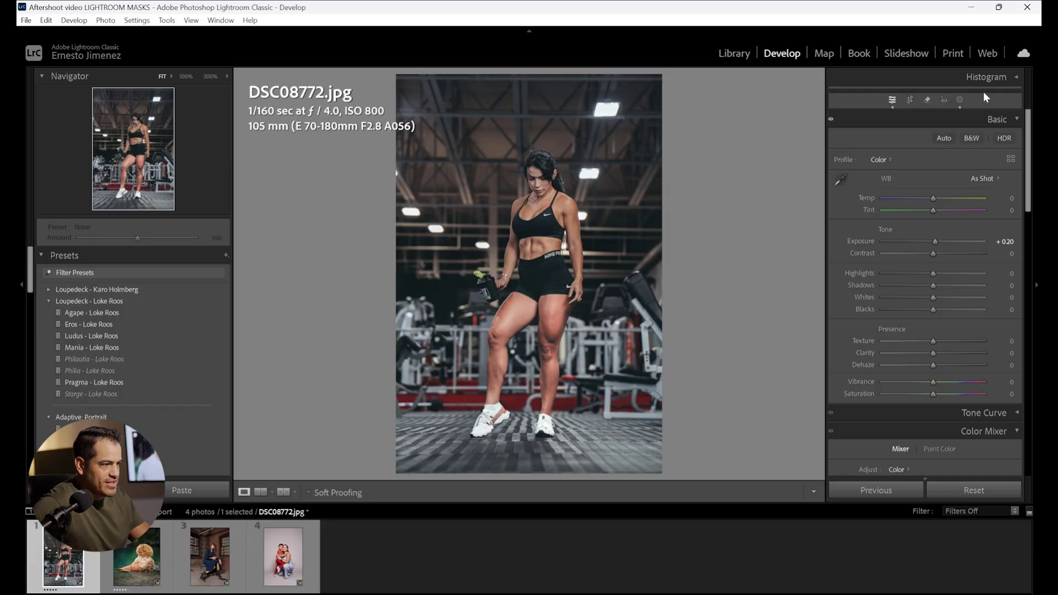
# Delete both brushed leg masks from the athlete photo.
pyautogui.click(960, 101)
pyautogui.rightClick(816, 145)
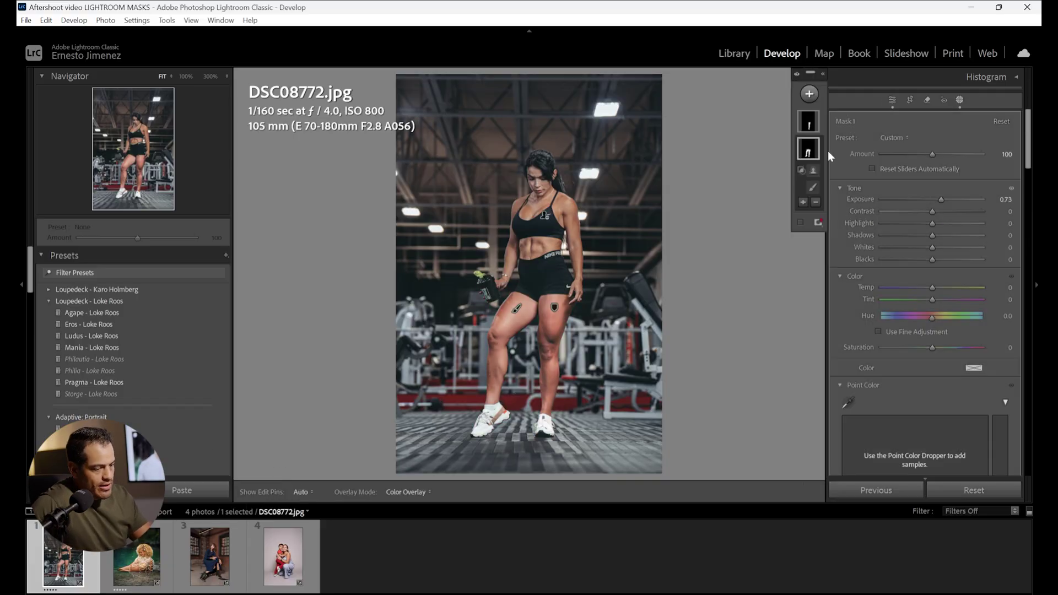
pyautogui.click(828, 151)
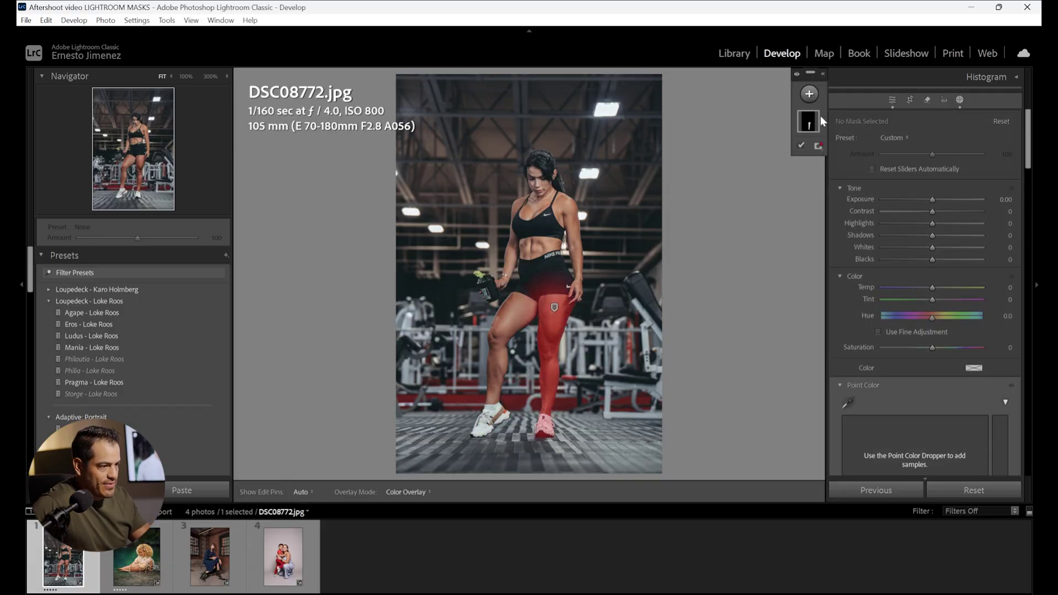
pyautogui.click(810, 126)
pyautogui.press('Delete')
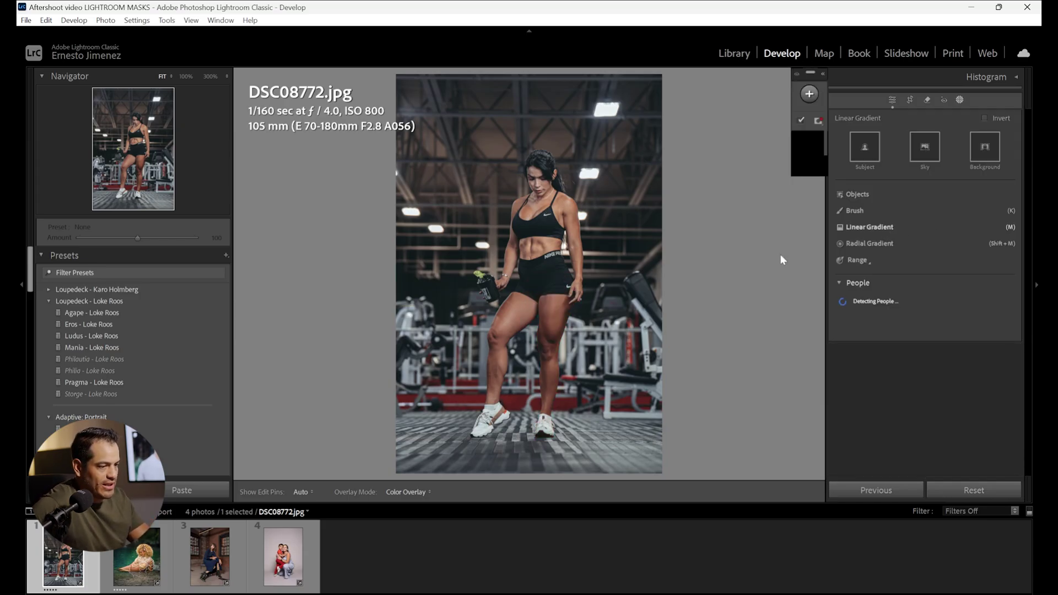
# Create a linear gradient mask over the lower part of the athlete photo, fading upwards from her knees to her waist.
pyautogui.press('m')
pyautogui.moveTo(573, 390); pyautogui.dragTo(506, 281)
pyautogui.moveTo(553, 237); pyautogui.dragTo(542, 253)
# Intersect the linear gradient mask with Select Subject and set its exposure to 1.02 to brighten only the athlete's legs.
pyautogui.rightClick(808, 123)
pyautogui.moveTo(880, 188)
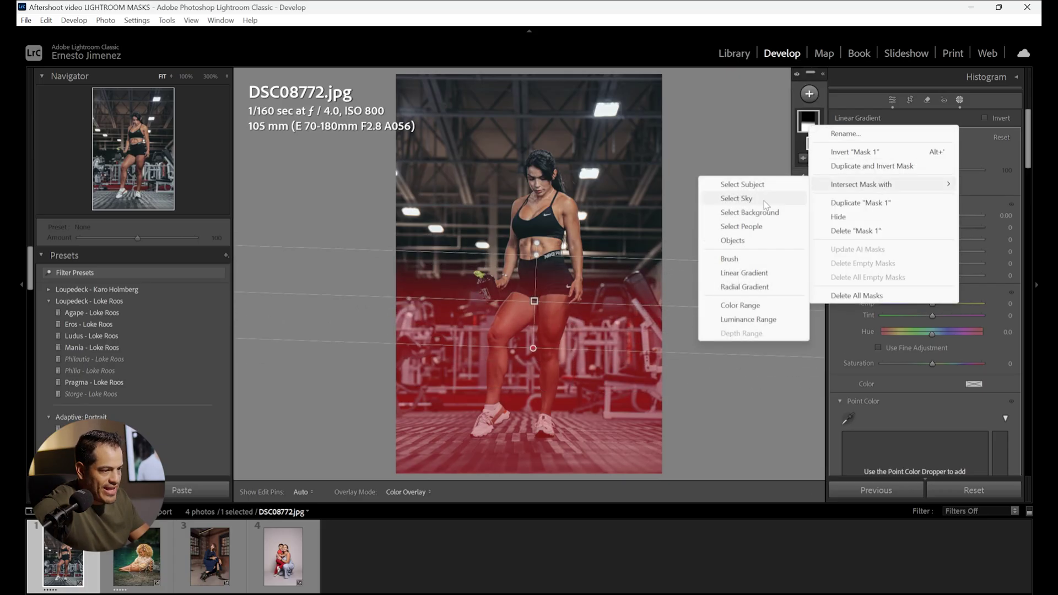
pyautogui.click(746, 185)
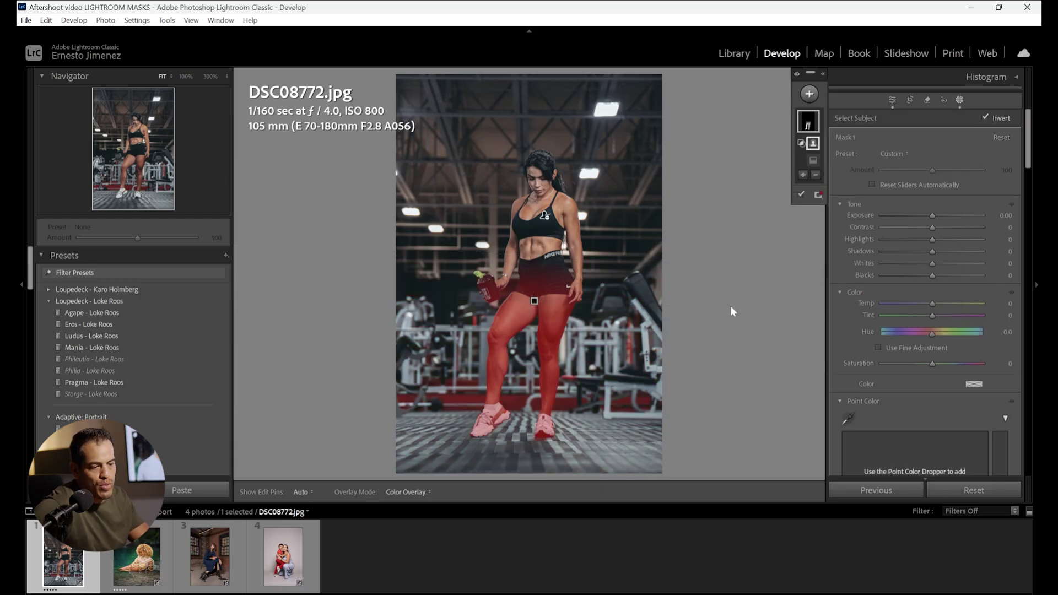
pyautogui.moveTo(932, 217); pyautogui.dragTo(945, 217)
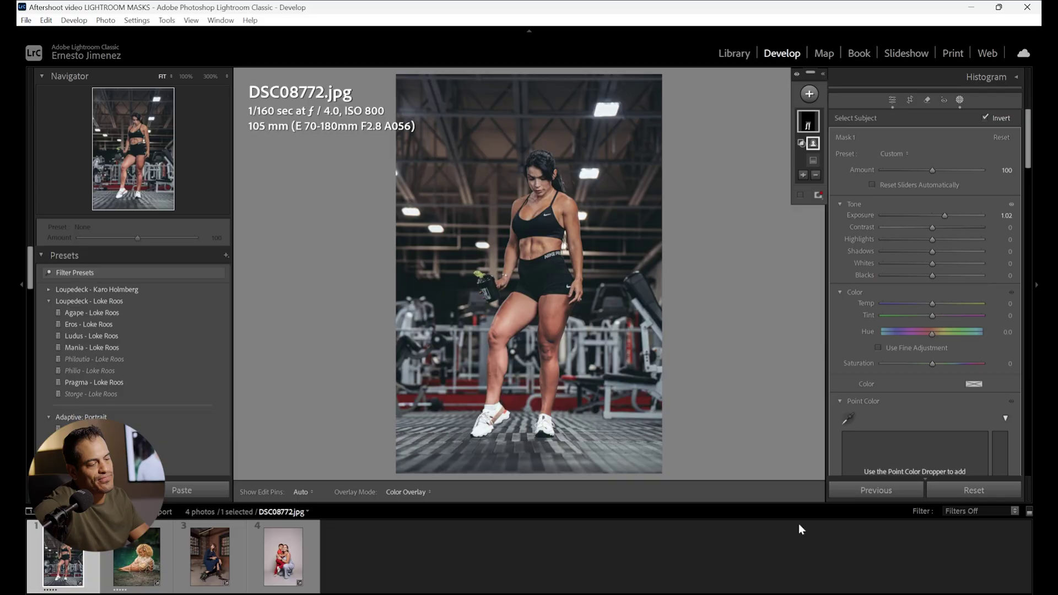
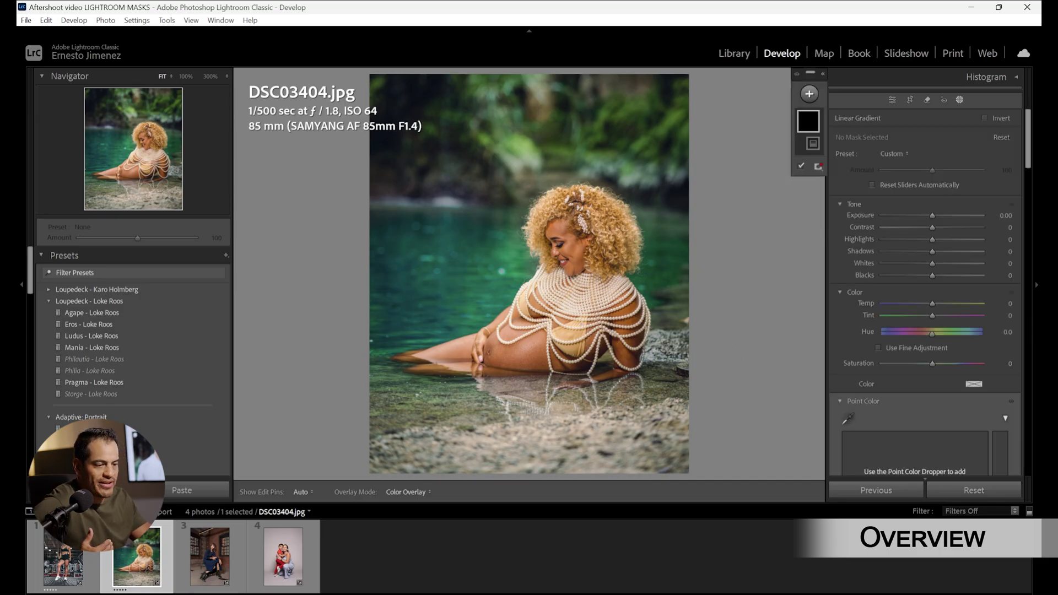
# On DSC03404.jpg, add a linear gradient mask over the foreground shore, fading upwards into the woman, and set its exposure to −0.76.
pyautogui.moveTo(581, 451); pyautogui.dragTo(575, 325)
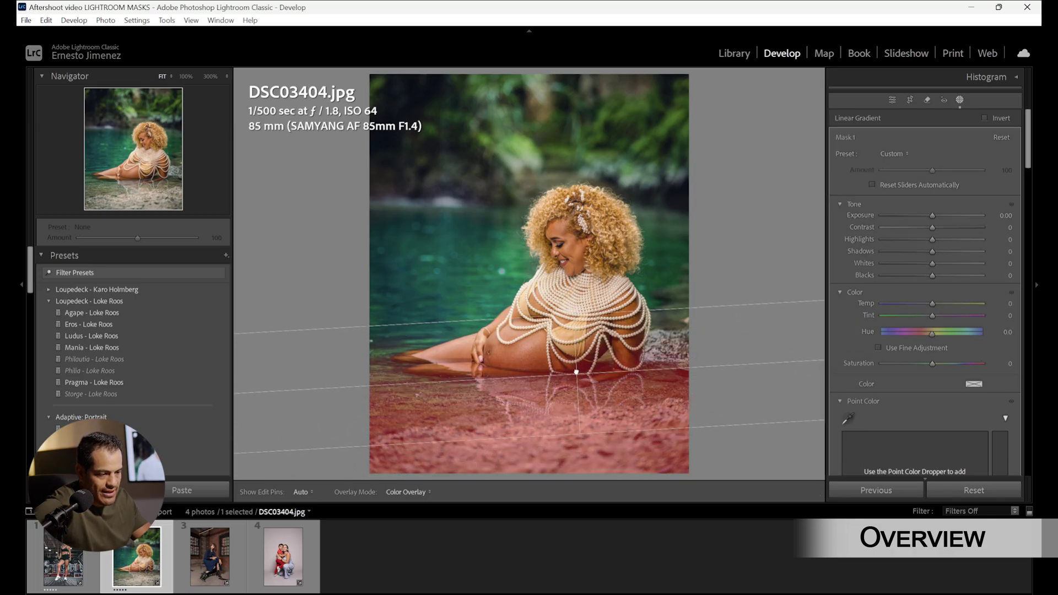
pyautogui.moveTo(933, 216); pyautogui.dragTo(923, 216)
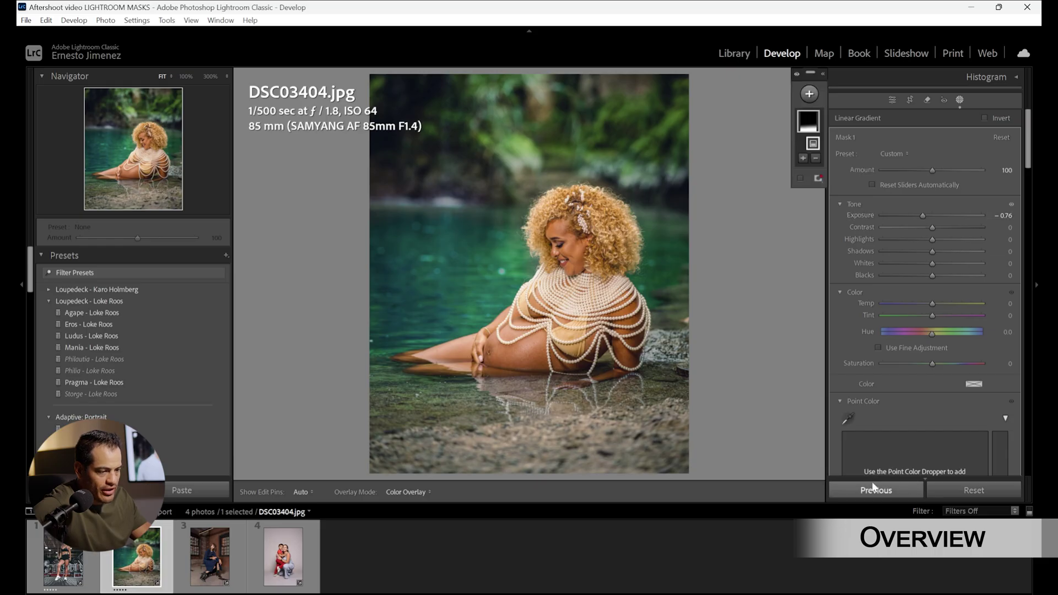
# Subtract Select Subject from the foreground linear gradient mask so the darkening no longer covers the woman, and hide the mask overlay.
pyautogui.moveTo(810, 122)
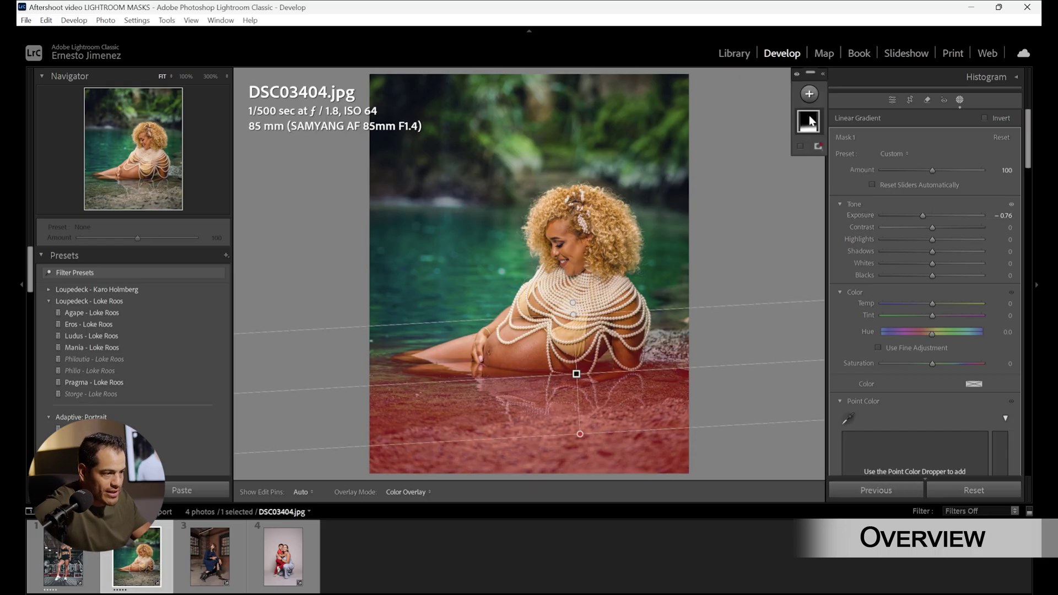
pyautogui.click(816, 159)
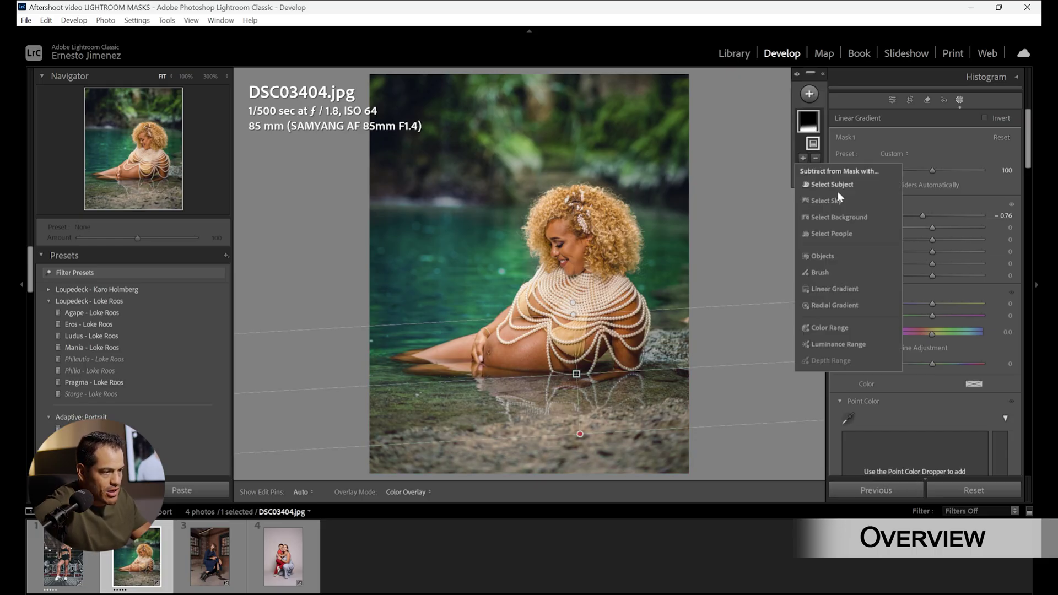
pyautogui.click(576, 373)
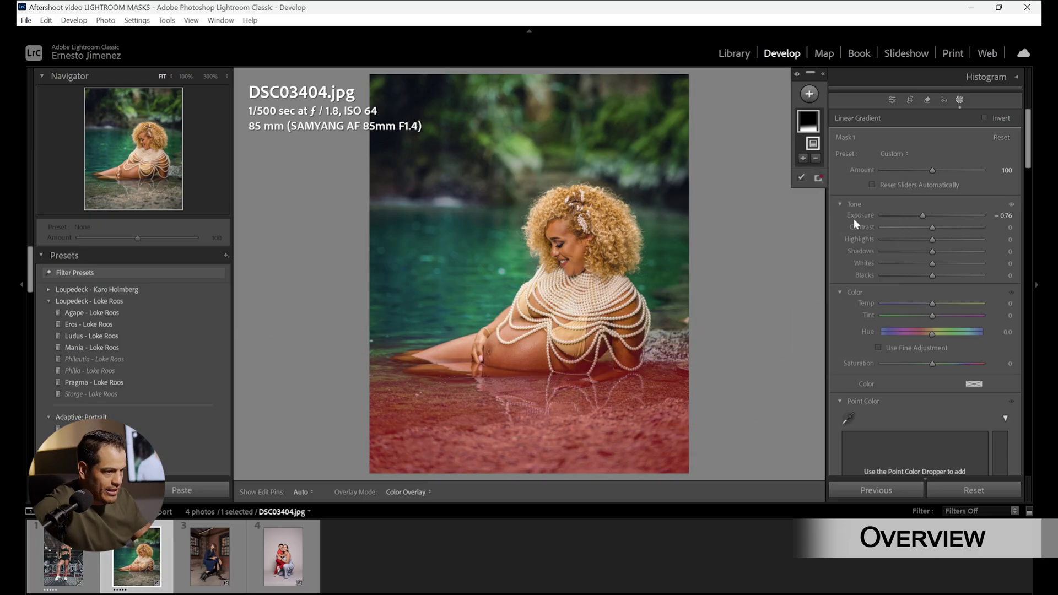
pyautogui.click(815, 158)
pyautogui.click(824, 180)
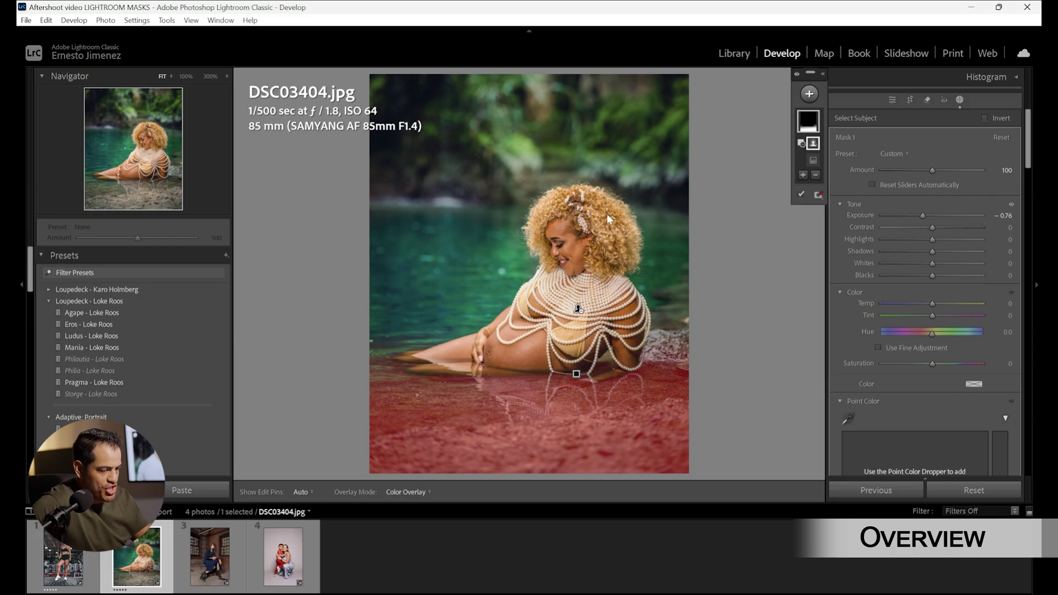
pyautogui.press('o')
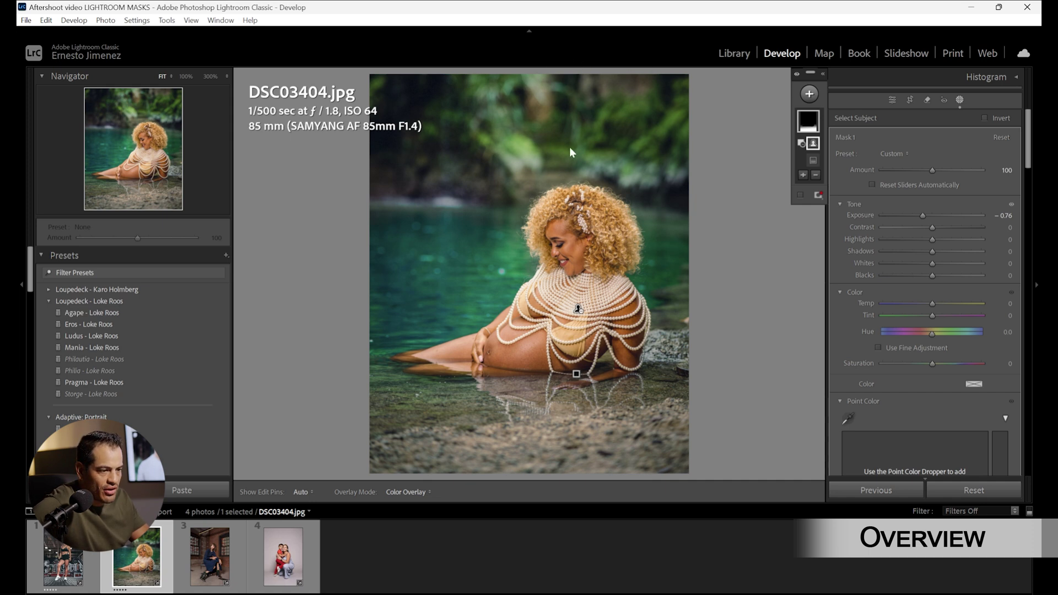
# Add a radial gradient mask over the background just above the woman's head, overlapping her hair, and set its exposure to −1.15.
pyautogui.click(809, 93)
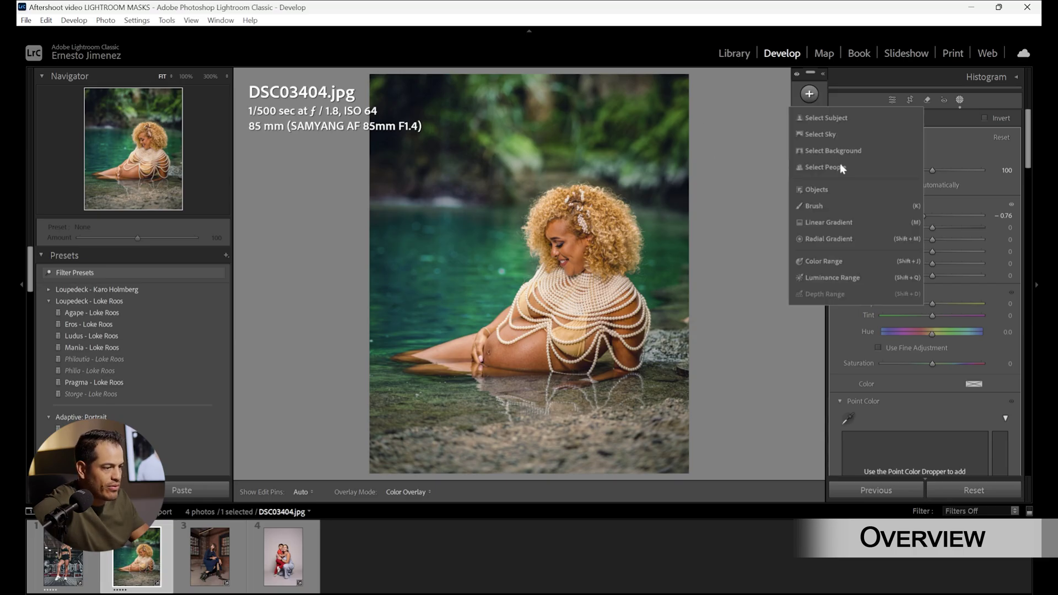
pyautogui.click(828, 238)
pyautogui.moveTo(526, 97); pyautogui.dragTo(634, 203)
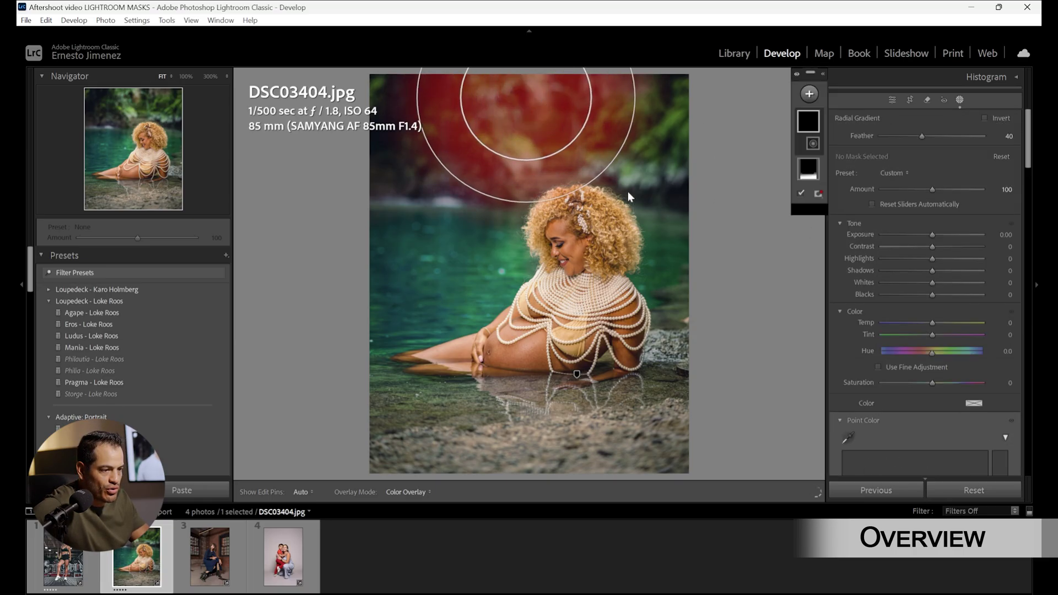
pyautogui.moveTo(527, 97); pyautogui.dragTo(565, 101)
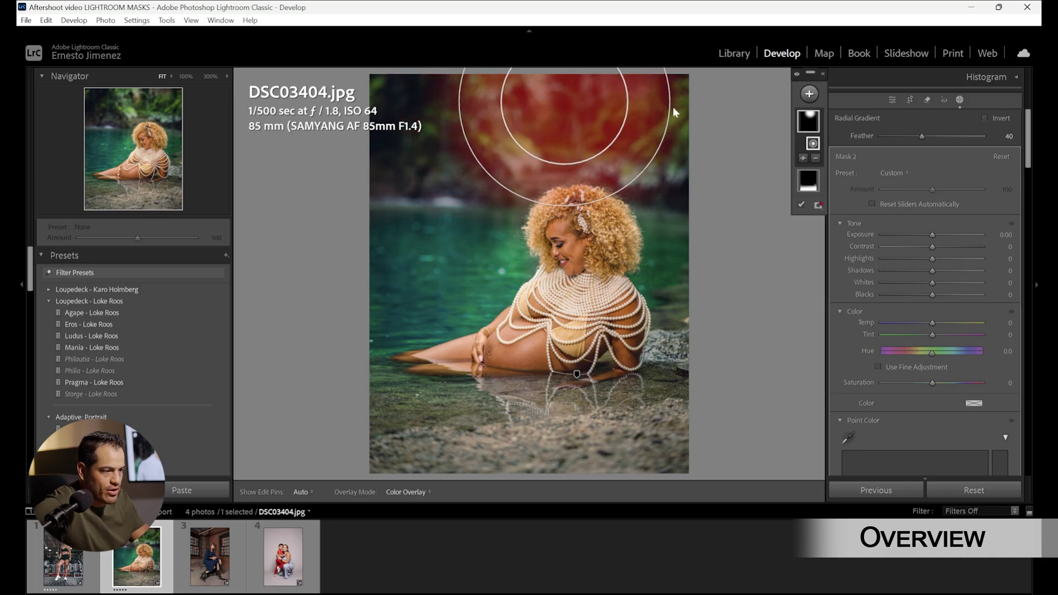
pyautogui.click(932, 236)
pyautogui.moveTo(931, 236); pyautogui.dragTo(917, 234)
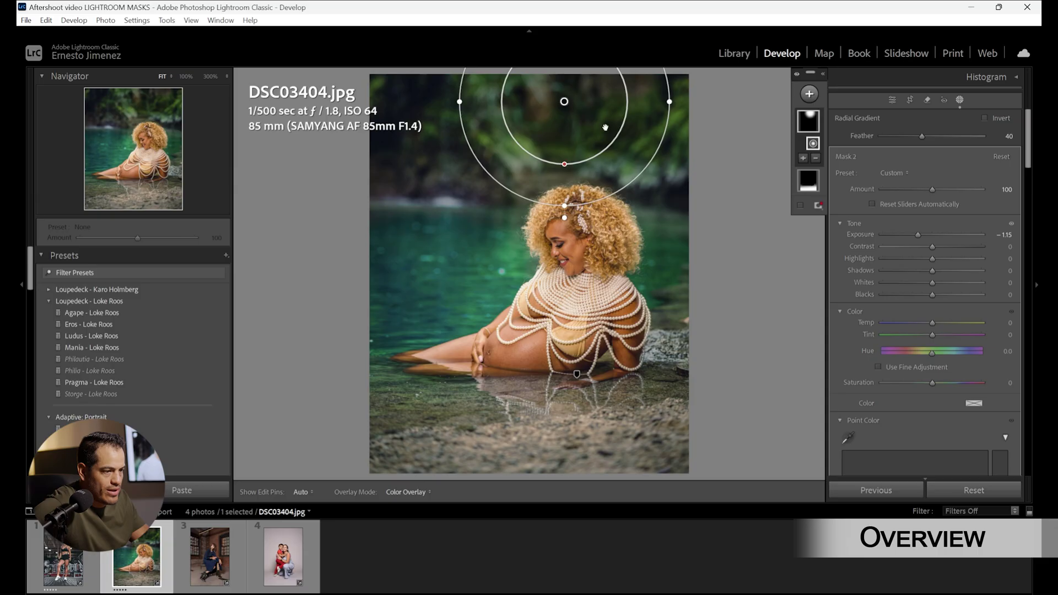
pyautogui.moveTo(574, 109)
pyautogui.mouseDown()
pyautogui.moveTo(594, 107)
pyautogui.moveTo(568, 117)
pyautogui.mouseUp()
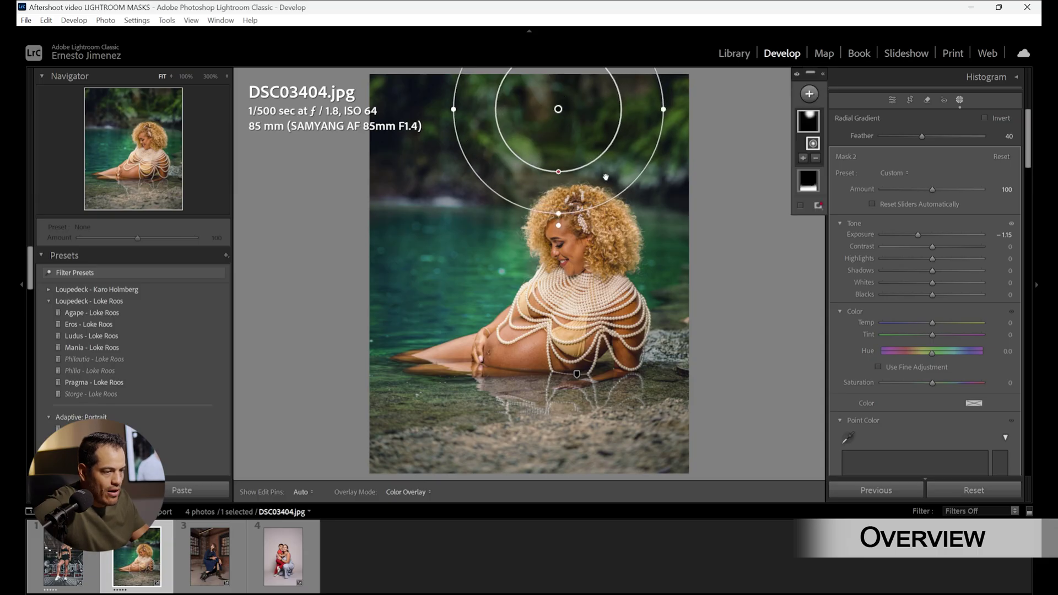
# Subtract Select Subject from the radial gradient mask to keep the woman's hair out of it, checking it with the mask overlay.
pyautogui.press('o')
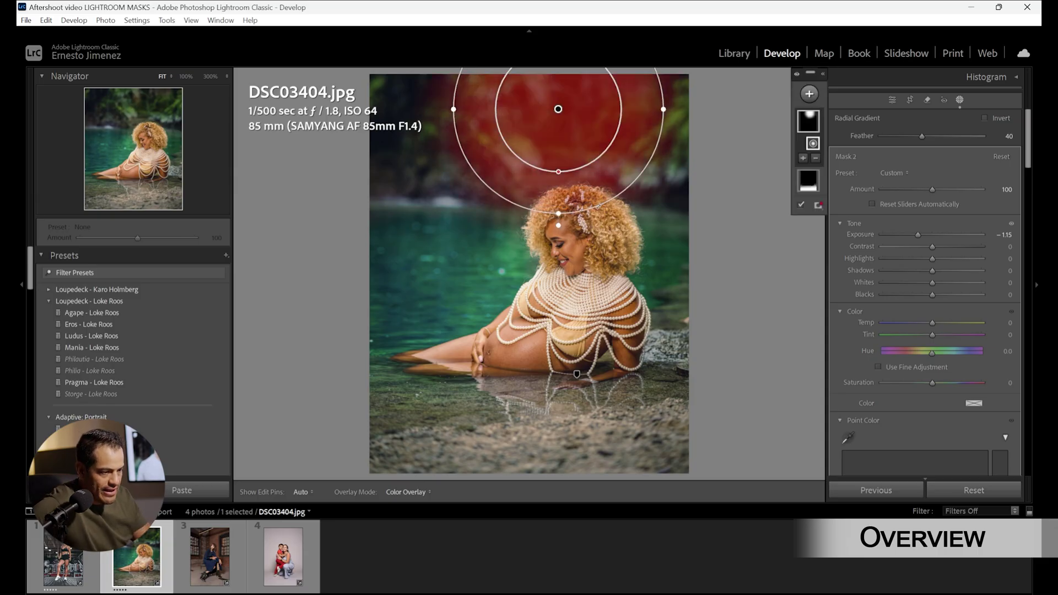
pyautogui.click(816, 159)
pyautogui.click(841, 187)
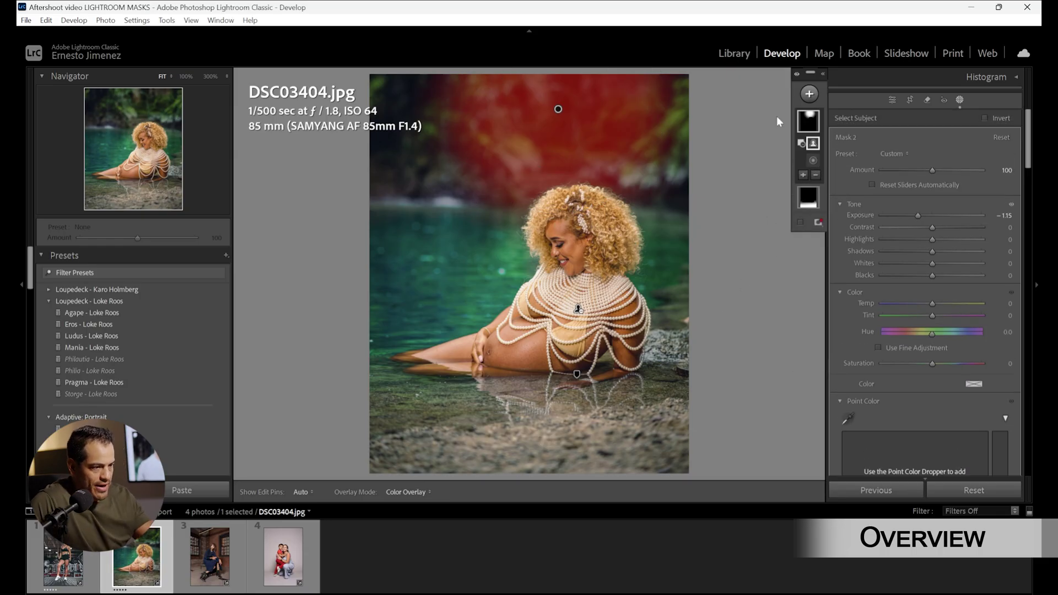
pyautogui.press('o')
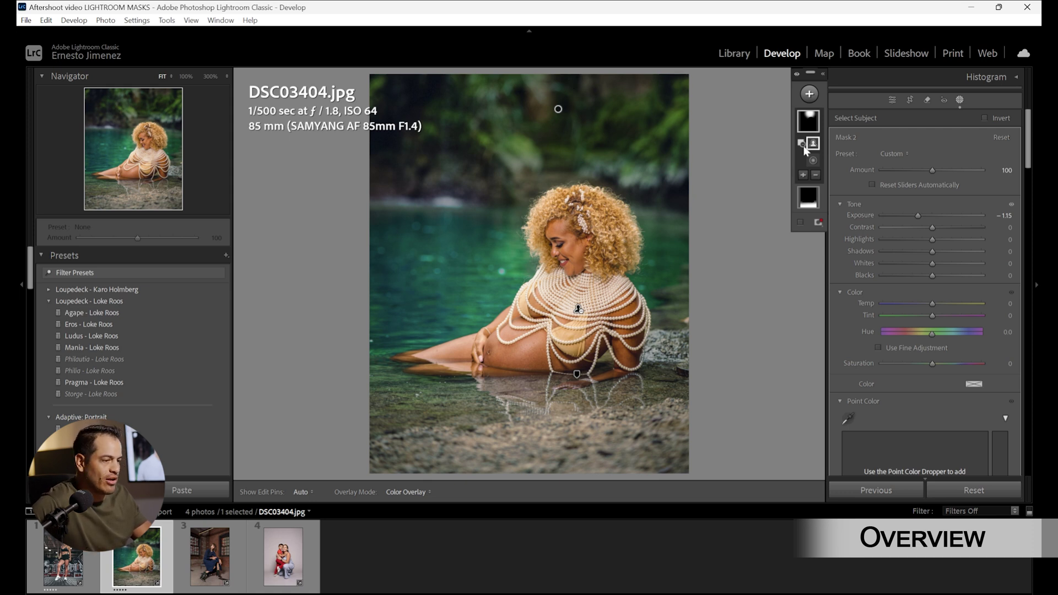
# Add a linear gradient mask over the upper background, fading downwards past the woman's head, and subtract Select Subject from it.
pyautogui.click(809, 93)
pyautogui.click(828, 222)
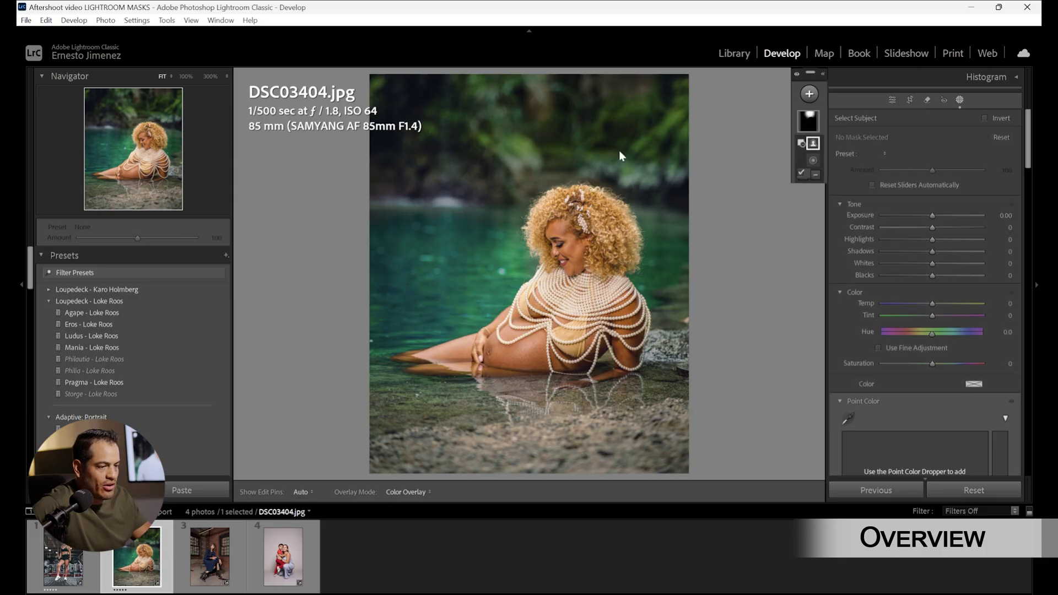
pyautogui.moveTo(508, 116); pyautogui.dragTo(407, 241)
pyautogui.click(815, 159)
pyautogui.click(840, 221)
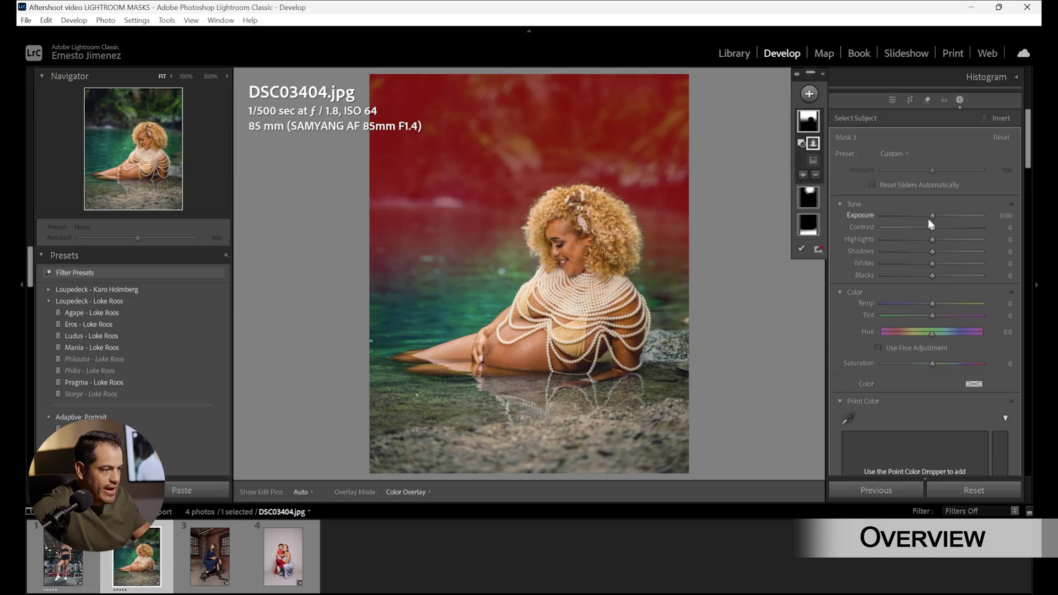
# Set the upper gradient mask's exposure to −1.18 and move the gradient slightly lower, centring it level with the woman's chin.
pyautogui.moveTo(928, 220); pyautogui.dragTo(918, 221)
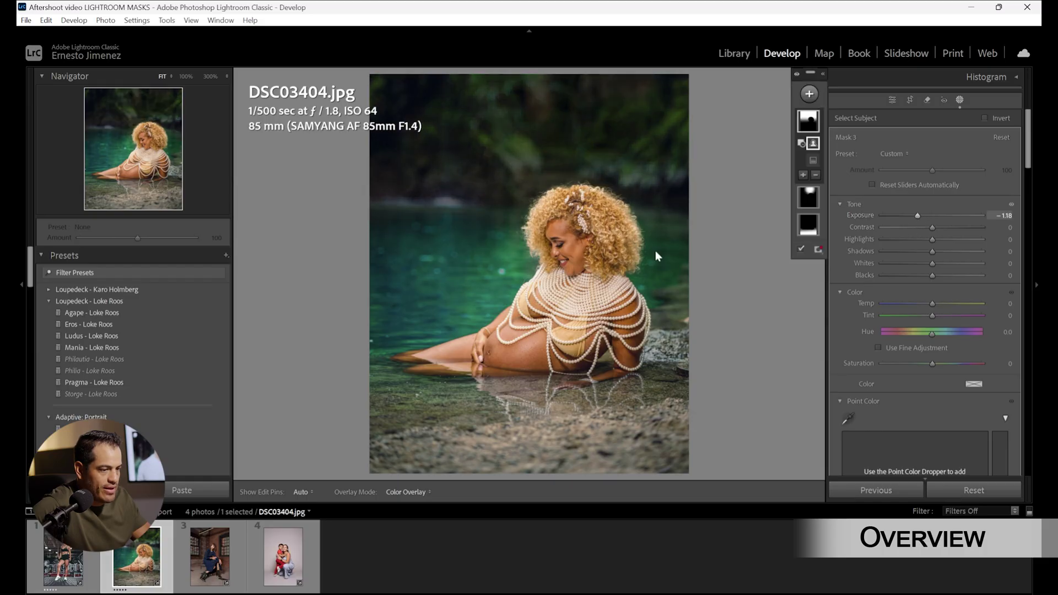
pyautogui.click(509, 246)
pyautogui.moveTo(508, 247); pyautogui.dragTo(586, 263)
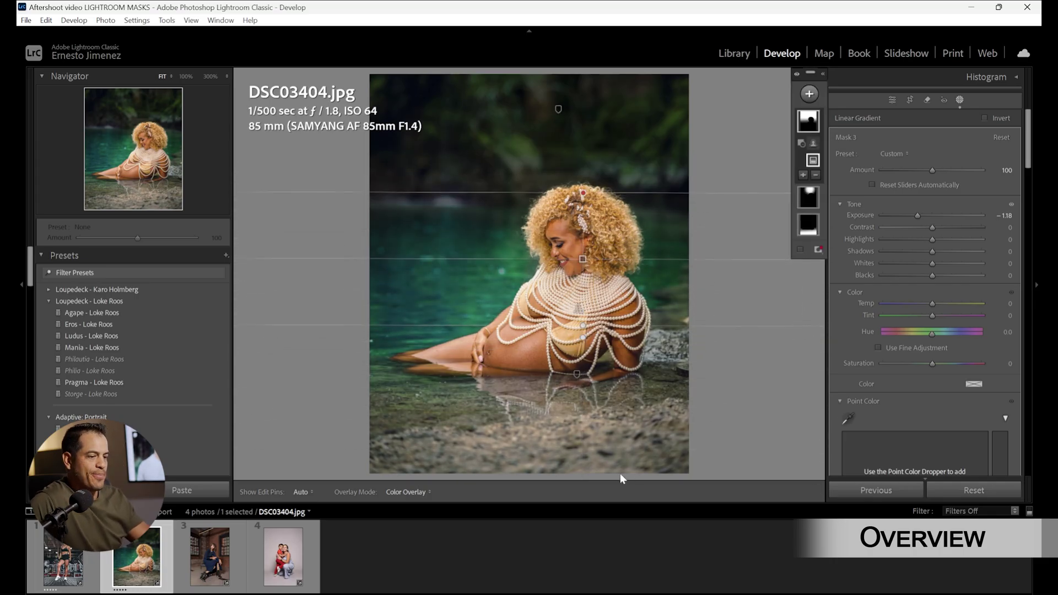